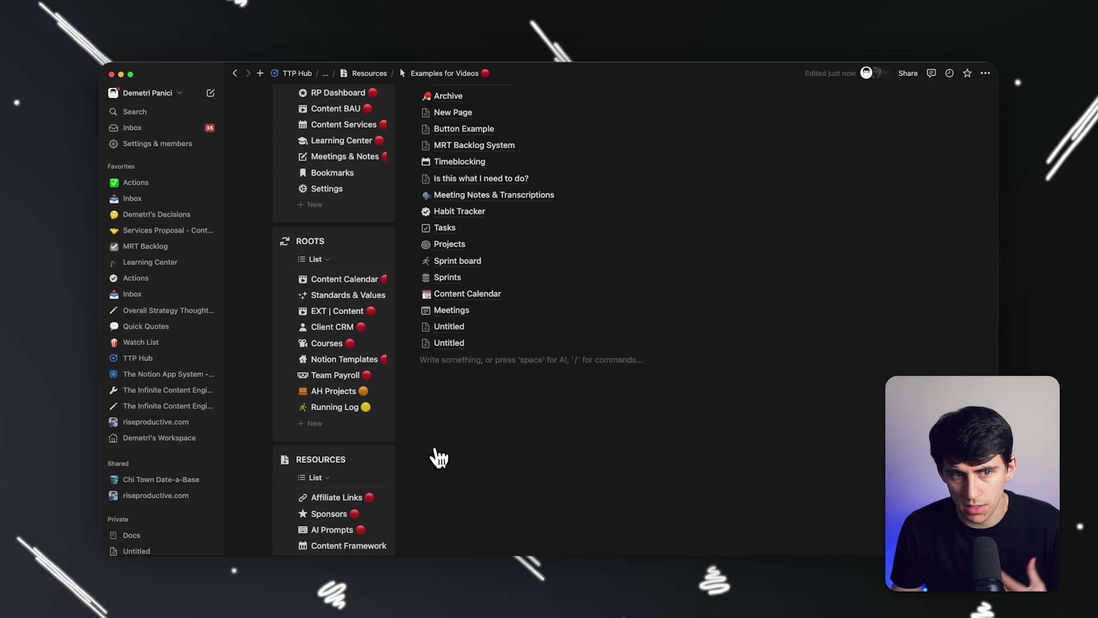
Add a blank sub-page at the bottom of Examples for Videos using /page.
{"action": "scroll", "coordinate": [452, 455], "scroll_direction": "up", "scroll_amount": 5}
{"action": "scroll", "coordinate": [457, 426], "scroll_direction": "down", "scroll_amount": 3}
{"action": "left_click", "coordinate": [475, 455]}
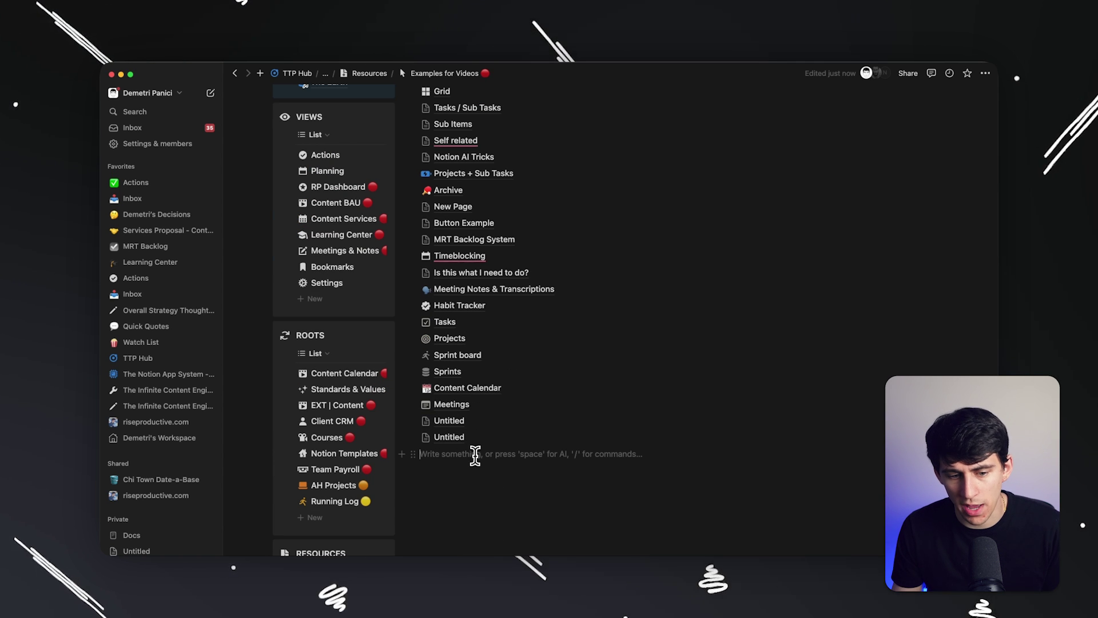
{"action": "type", "text": "/page"}
{"action": "key", "text": "Return"}
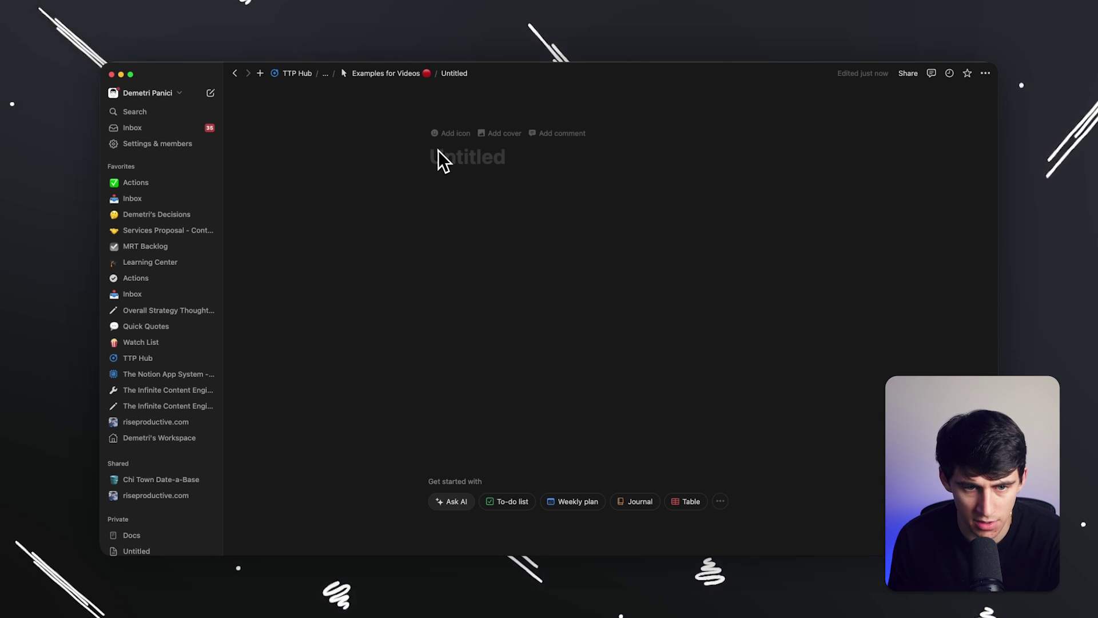
Title the page 'Daily Agenda' and apply the Journal template after undoing Weekly plan.
{"action": "type", "text": "Daily Agenda"}
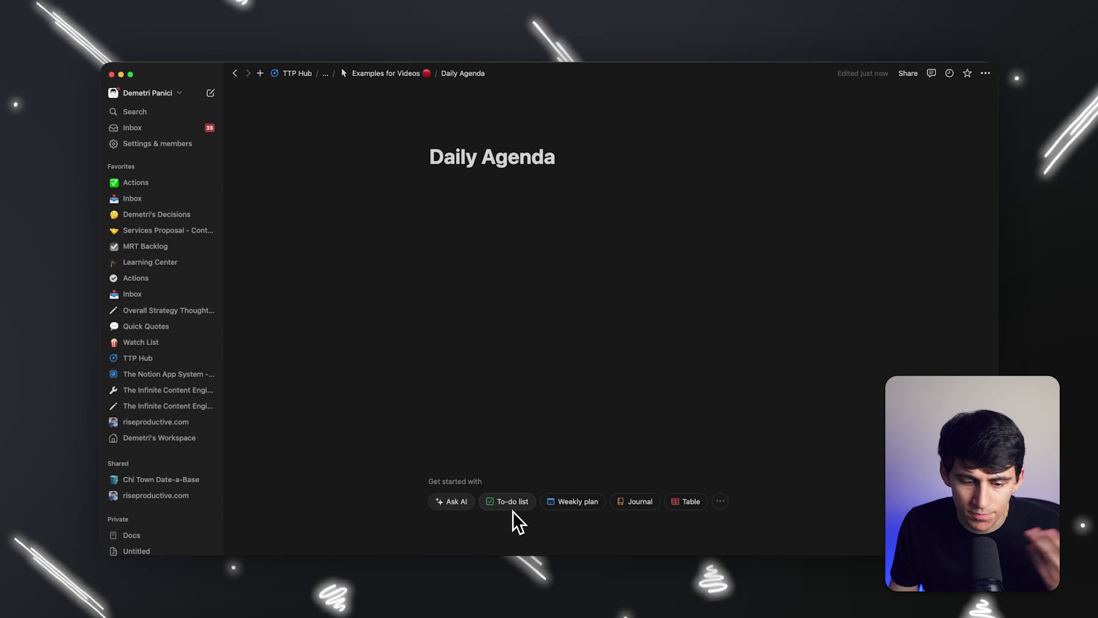
{"action": "left_click", "coordinate": [575, 502]}
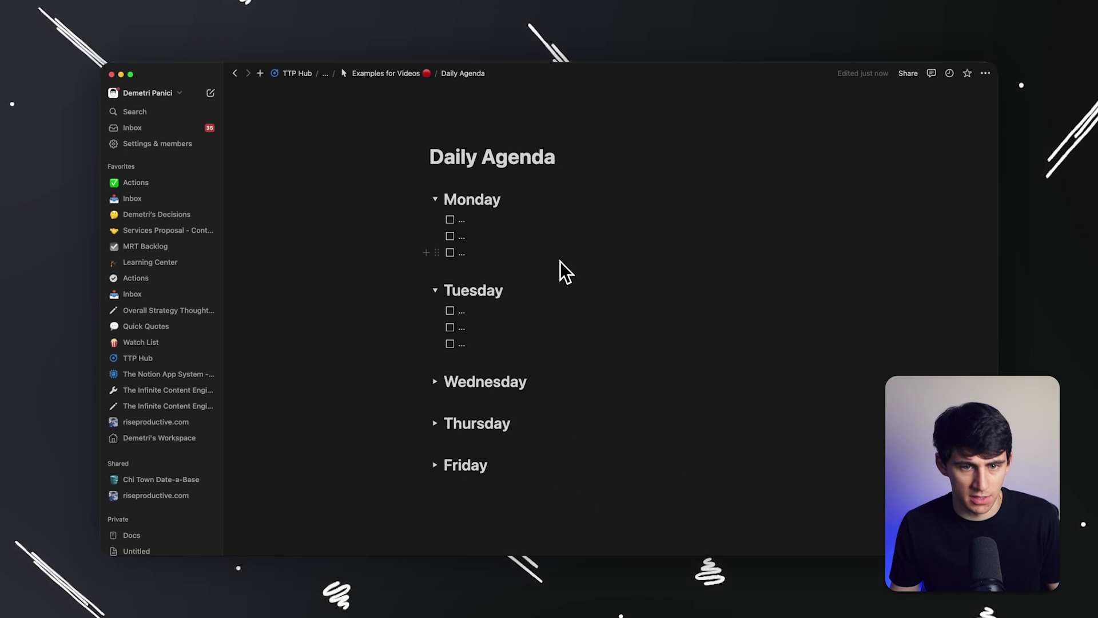
{"action": "key", "text": "super+z"}
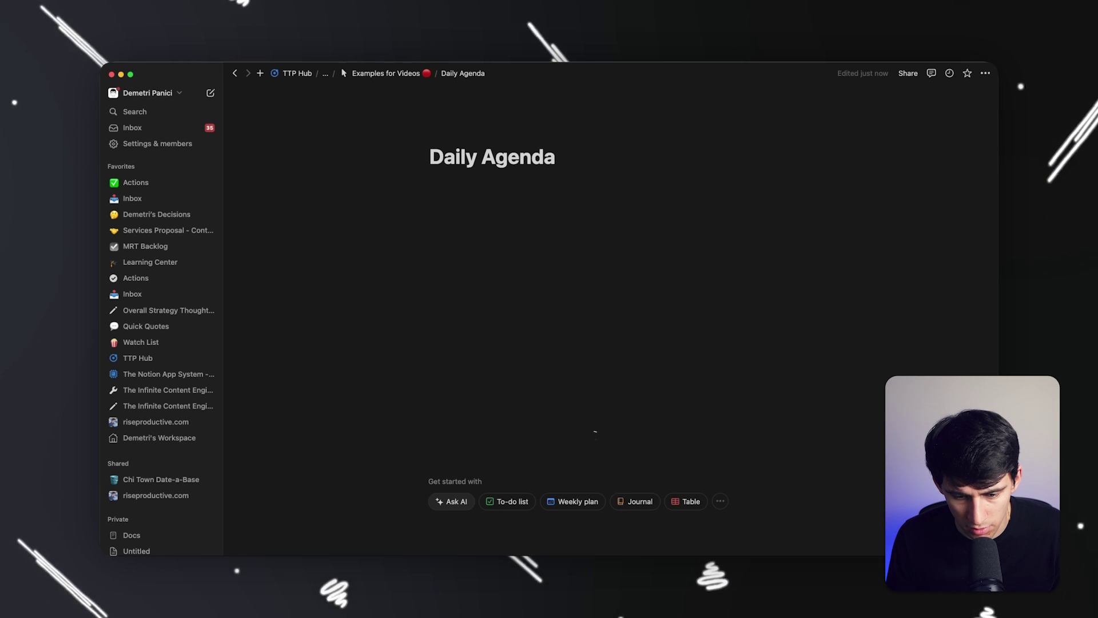
{"action": "left_click", "coordinate": [634, 503]}
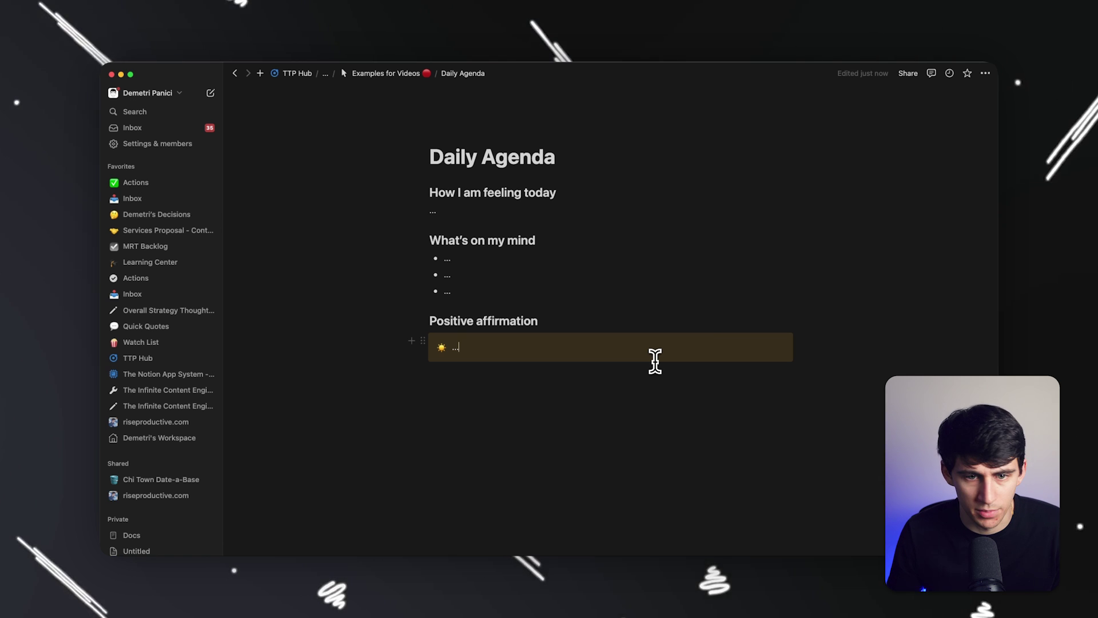
{"action": "left_click", "coordinate": [612, 417]}
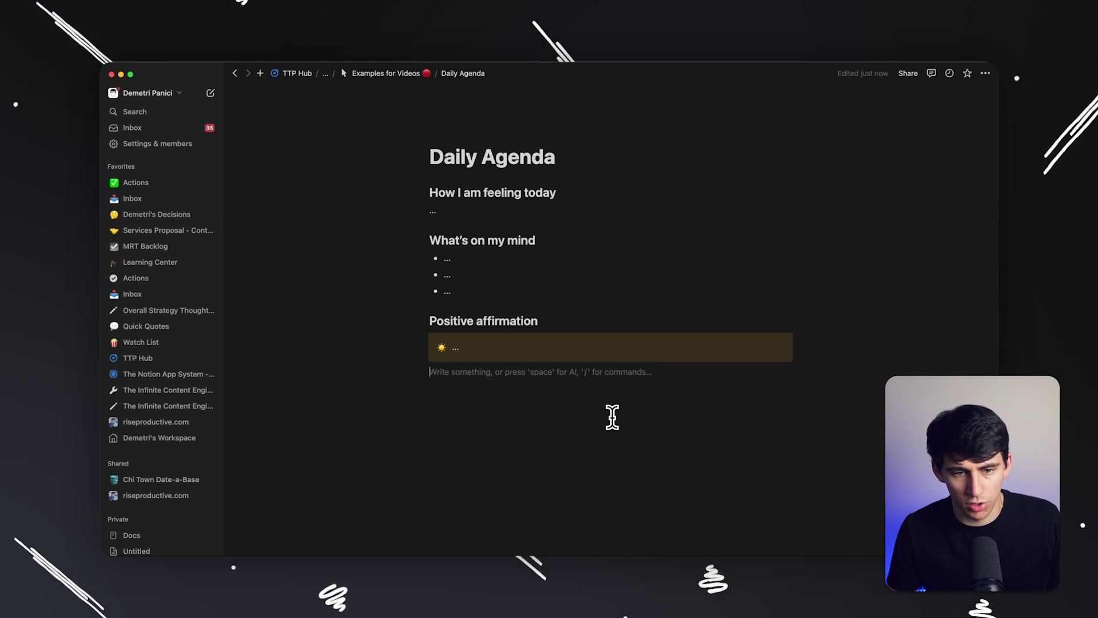
Add a to-do item on a new line below the affirmation callout.
{"action": "key", "text": "Return"}
{"action": "type", "text": "/"}
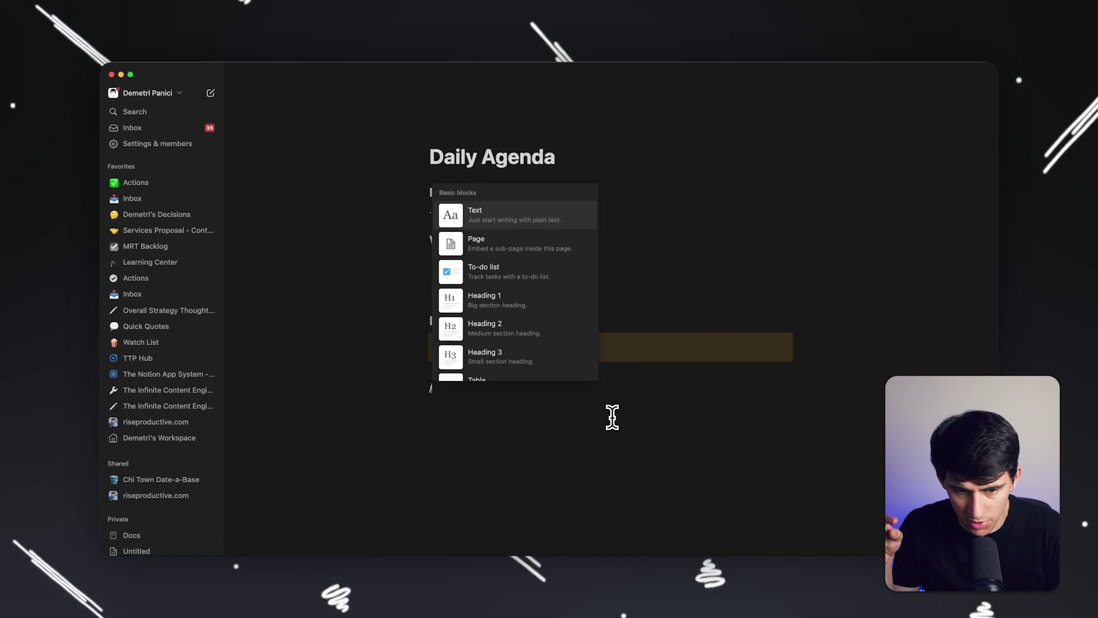
{"action": "key", "text": "BackSpace"}
{"action": "type", "text": "/"}
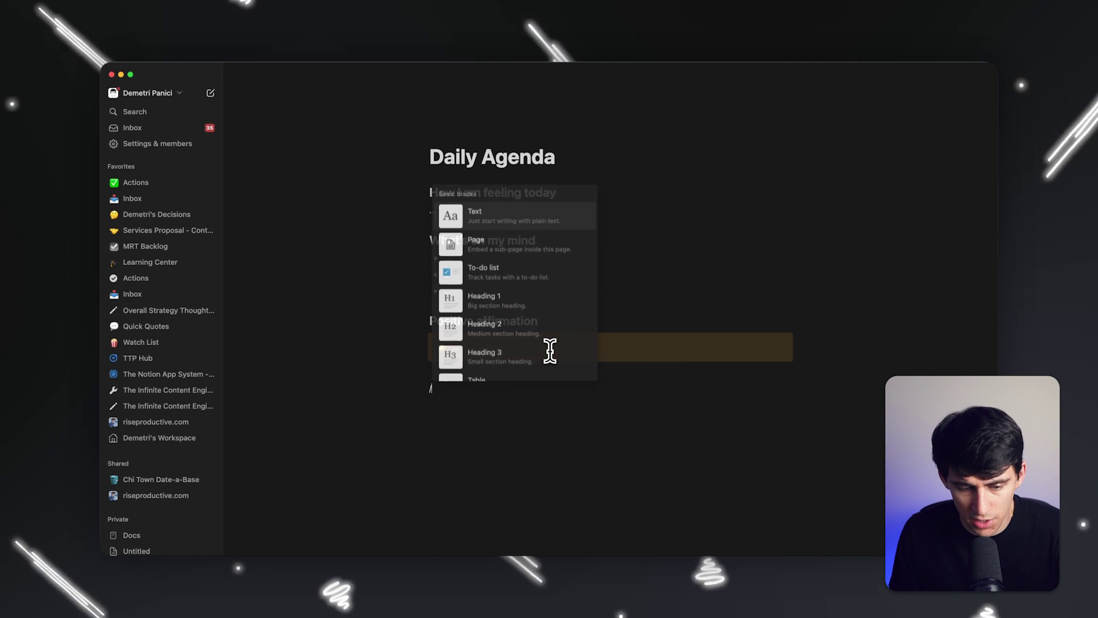
{"action": "scroll", "coordinate": [530, 372], "scroll_direction": "down", "scroll_amount": 10}
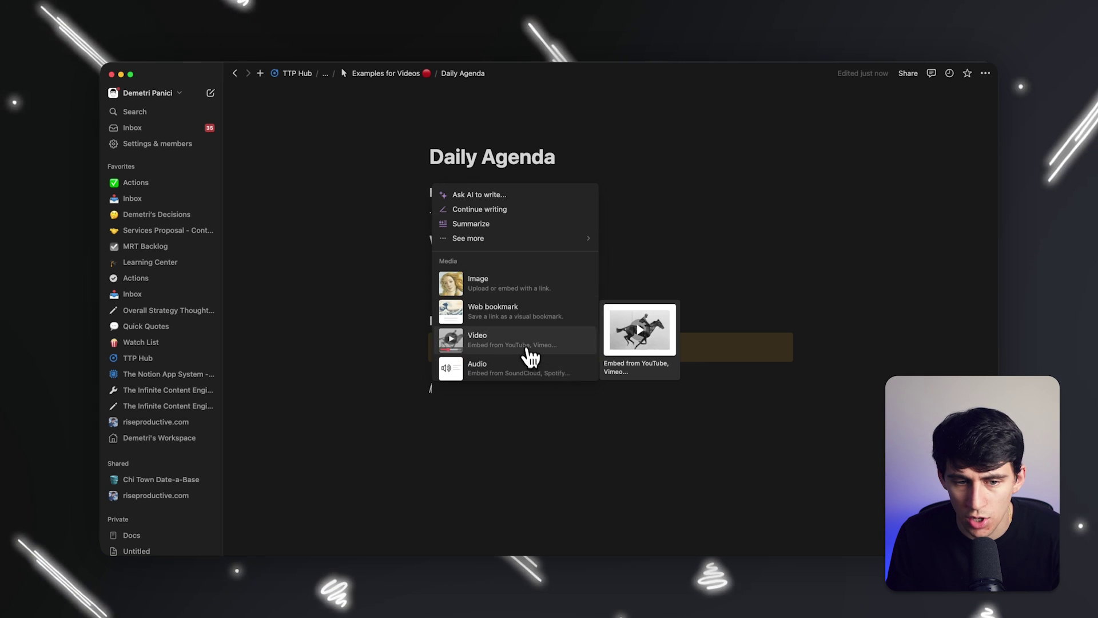
{"action": "scroll", "coordinate": [527, 349], "scroll_direction": "up", "scroll_amount": 6}
{"action": "scroll", "coordinate": [525, 326], "scroll_direction": "up", "scroll_amount": 4}
{"action": "left_click", "coordinate": [523, 286]}
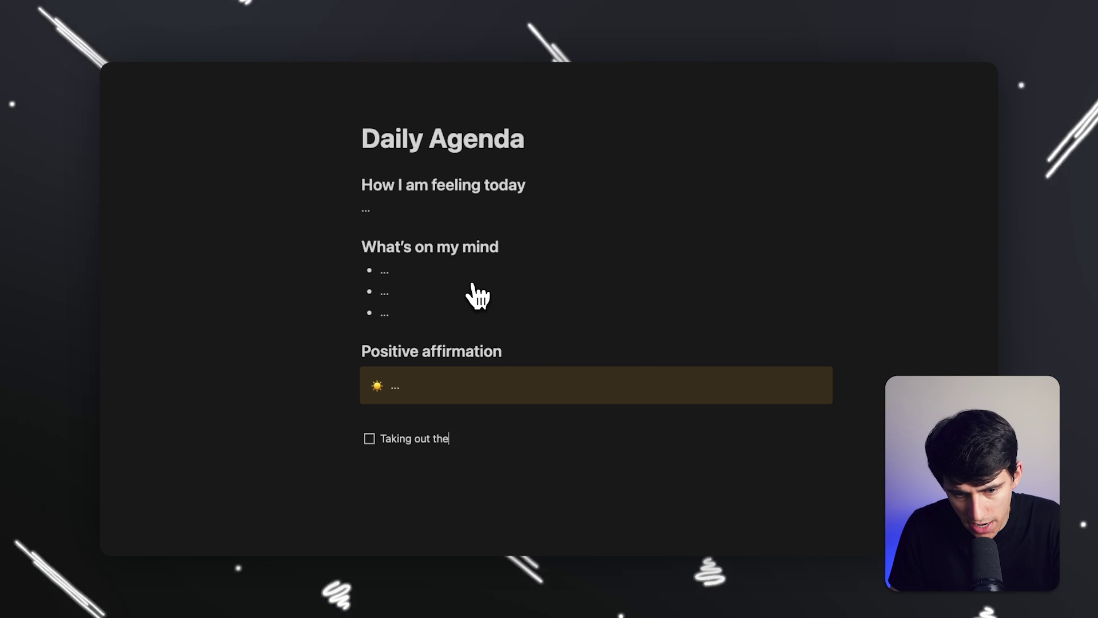
Insert an empty Embed block with /embed and dismiss its link prompt.
{"action": "key", "text": "BackSpace"}
{"action": "type", "text": "/embed"}
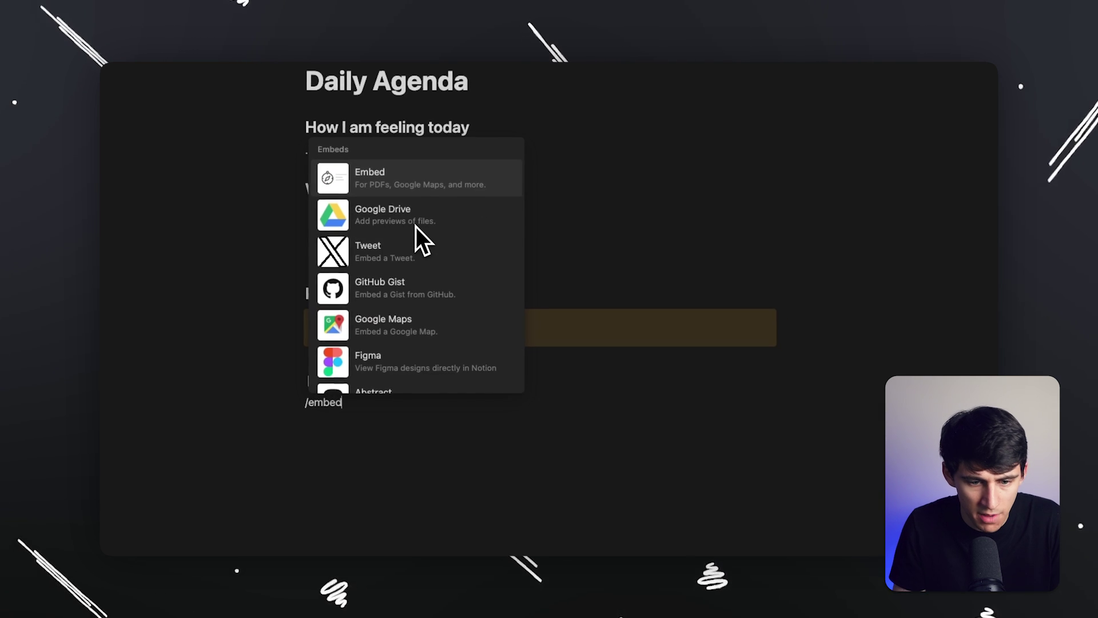
{"action": "key", "text": "Return"}
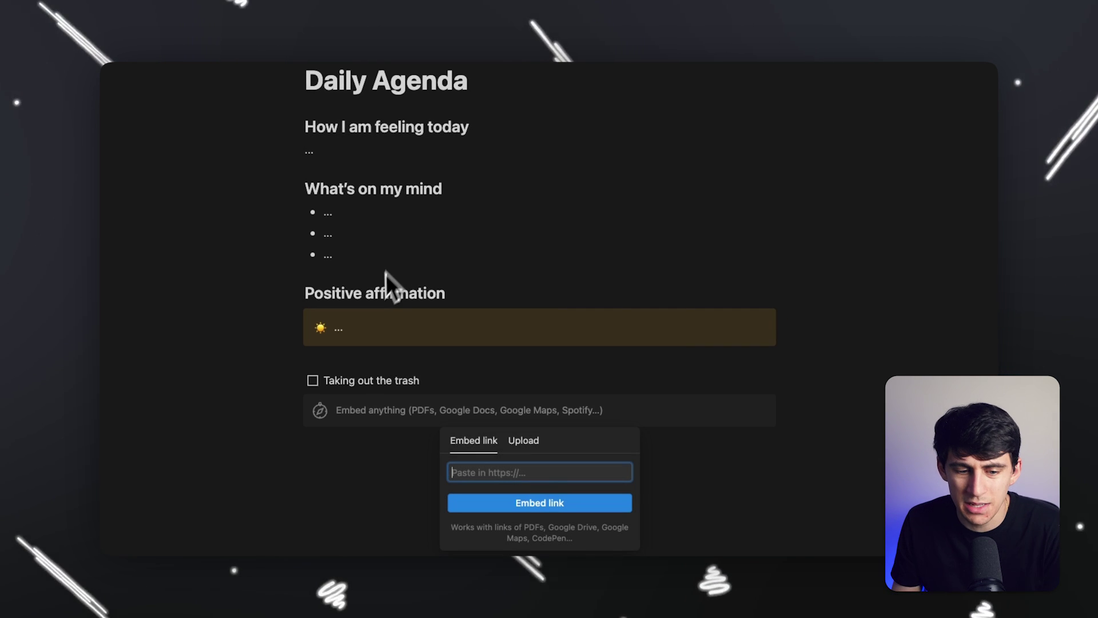
{"action": "left_click", "coordinate": [362, 444]}
{"action": "left_click", "coordinate": [363, 456]}
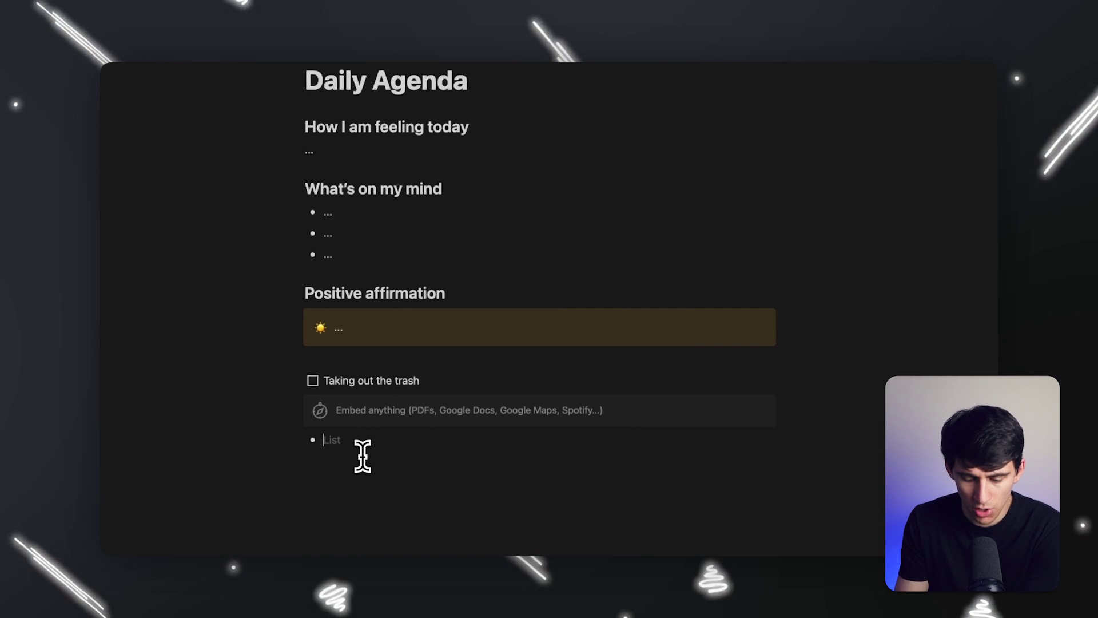
Create an empty toggle below the embed with the > shortcut.
{"action": "type", "text": "/"}
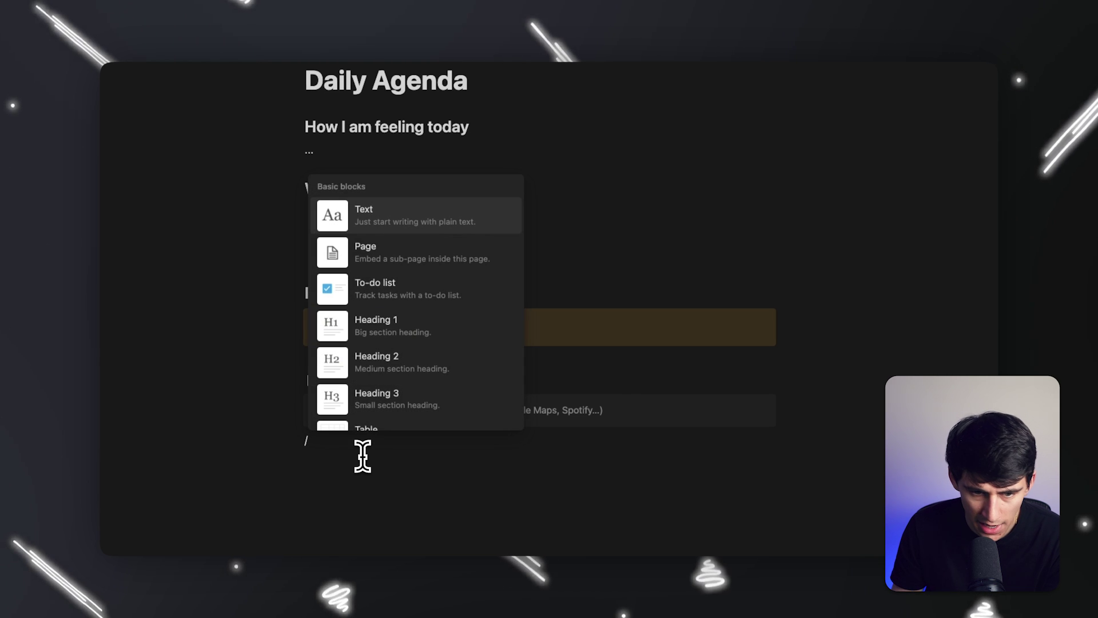
{"action": "scroll", "coordinate": [382, 377], "scroll_direction": "down", "scroll_amount": 1}
{"action": "scroll", "coordinate": [465, 238], "scroll_direction": "down", "scroll_amount": 5}
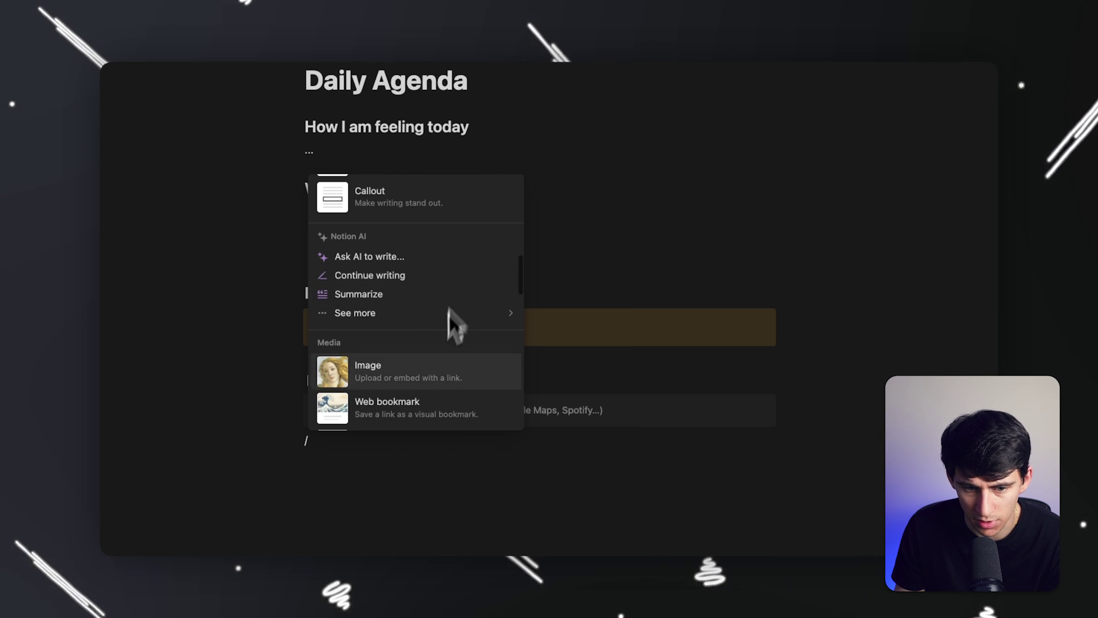
{"action": "left_click", "coordinate": [373, 447]}
{"action": "key", "text": "BackSpace"}
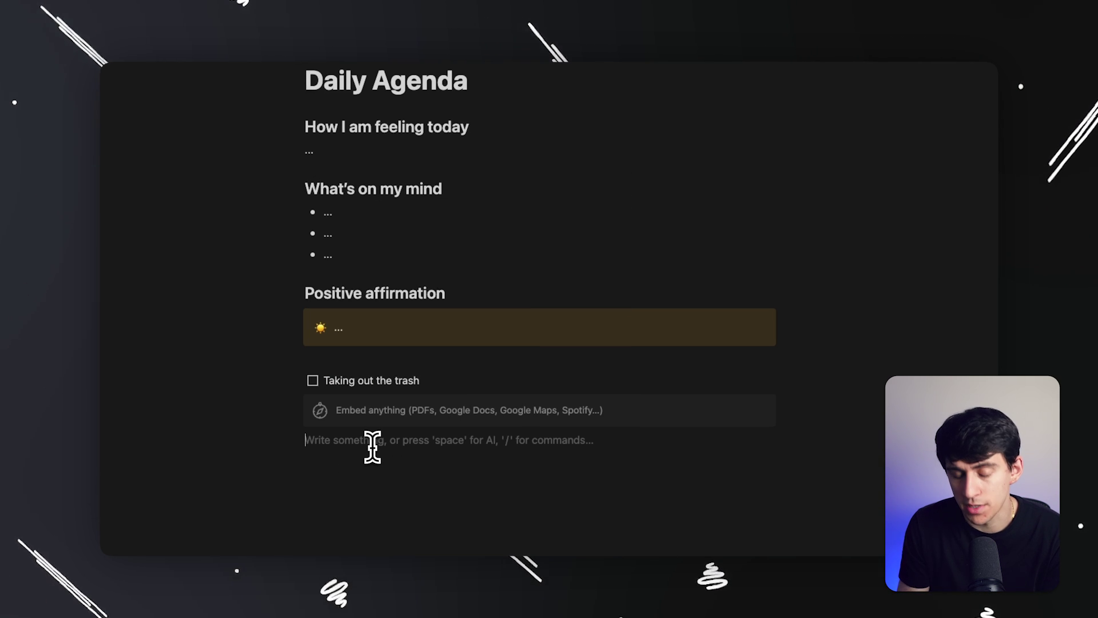
{"action": "type", "text": "-"}
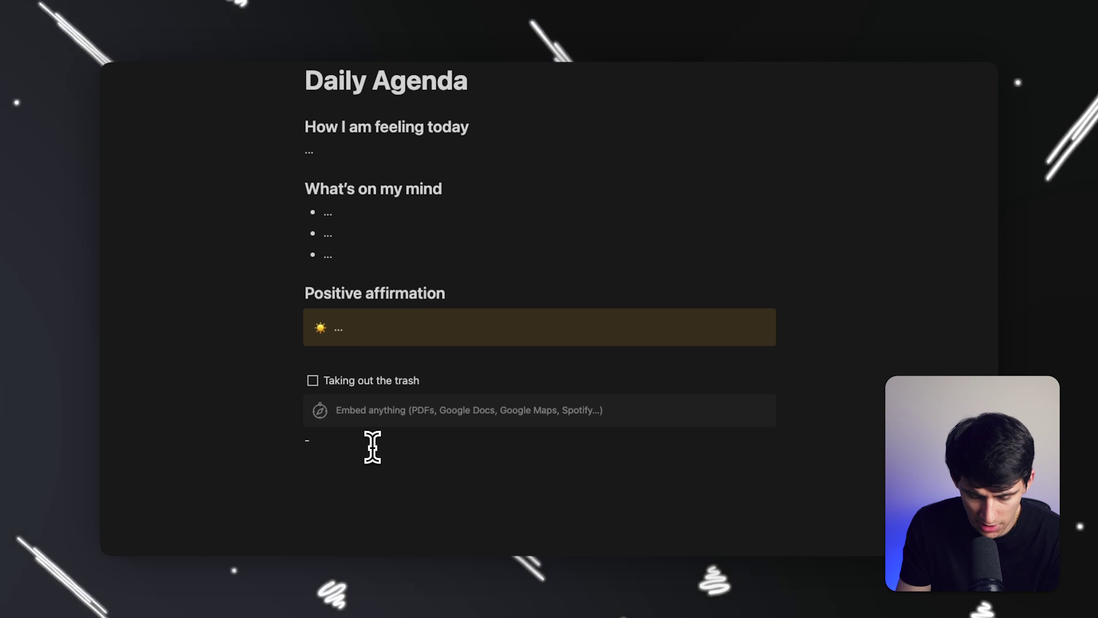
{"action": "key", "text": "BackSpace"}
{"action": "type", "text": "[]"}
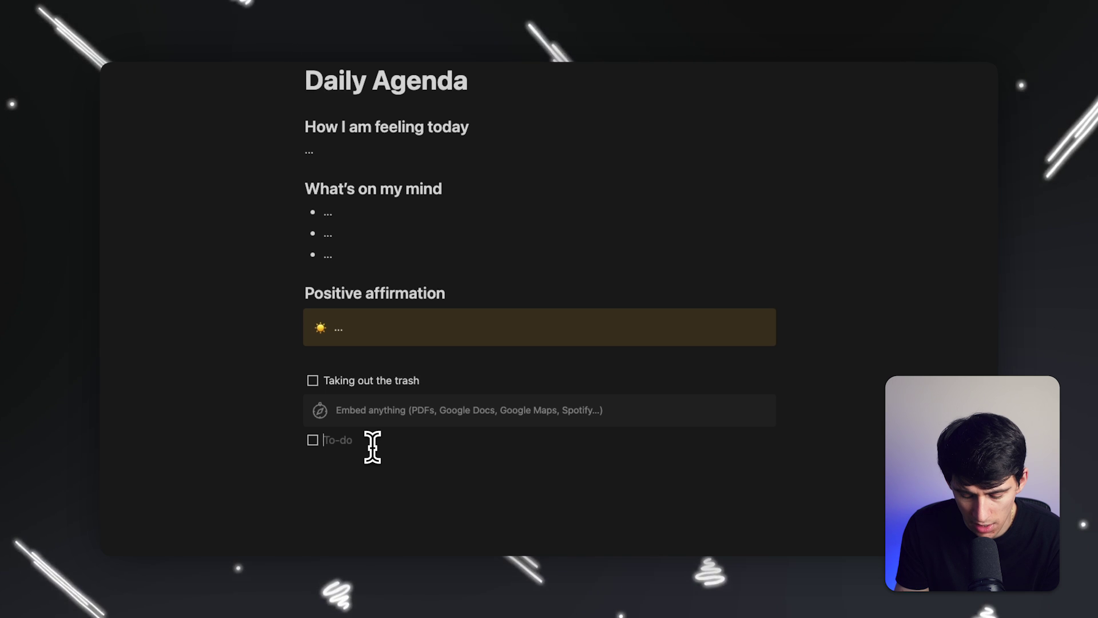
{"action": "key", "text": "BackSpace"}
{"action": "type", "text": ">"}
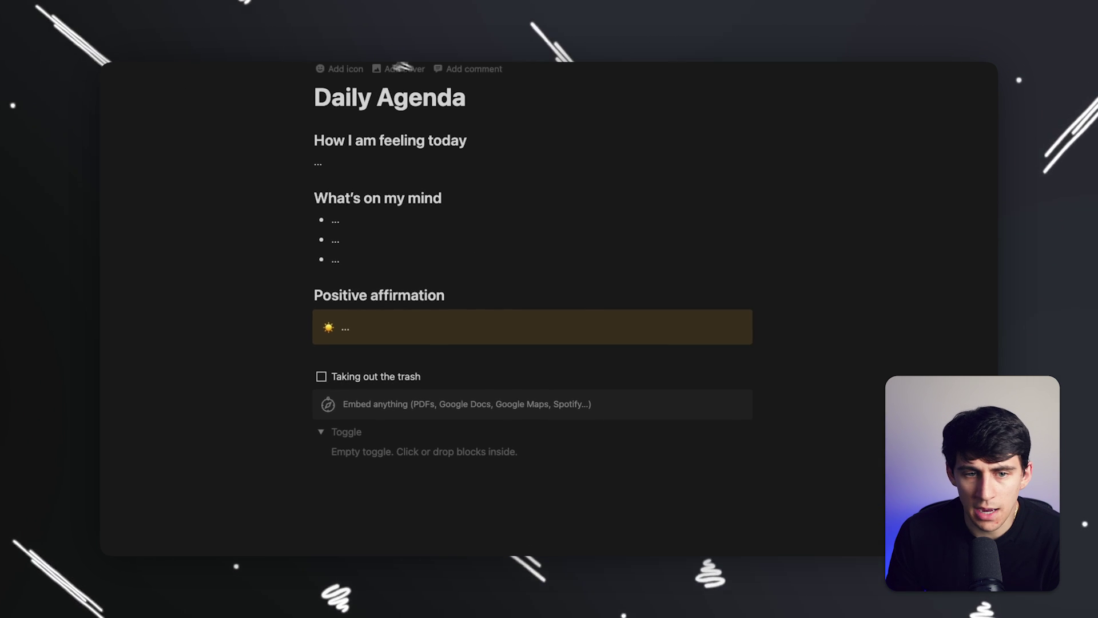
Set the page icon, trying the hourglass emoji before settling on the person icon.
{"action": "left_click", "coordinate": [347, 70]}
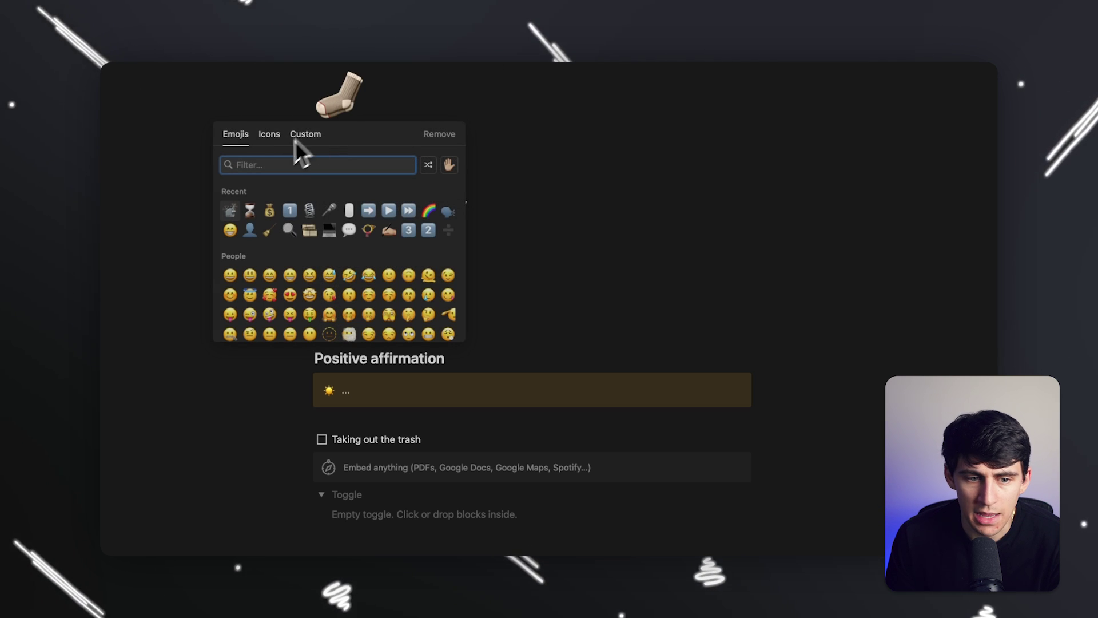
{"action": "left_click", "coordinate": [250, 211]}
{"action": "left_click", "coordinate": [352, 111]}
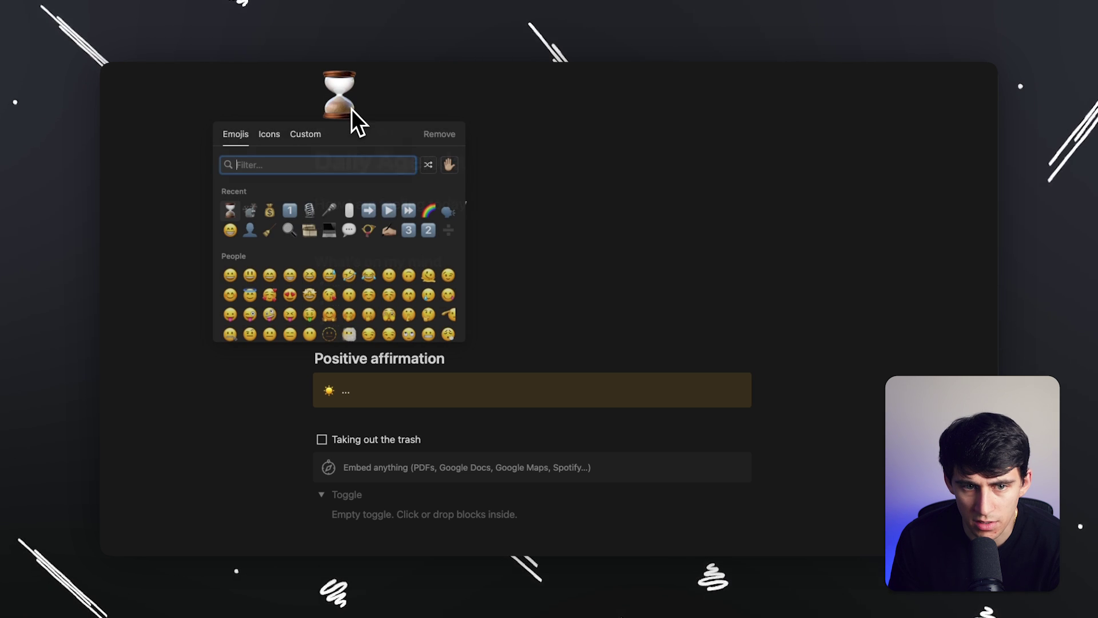
{"action": "left_click", "coordinate": [270, 134]}
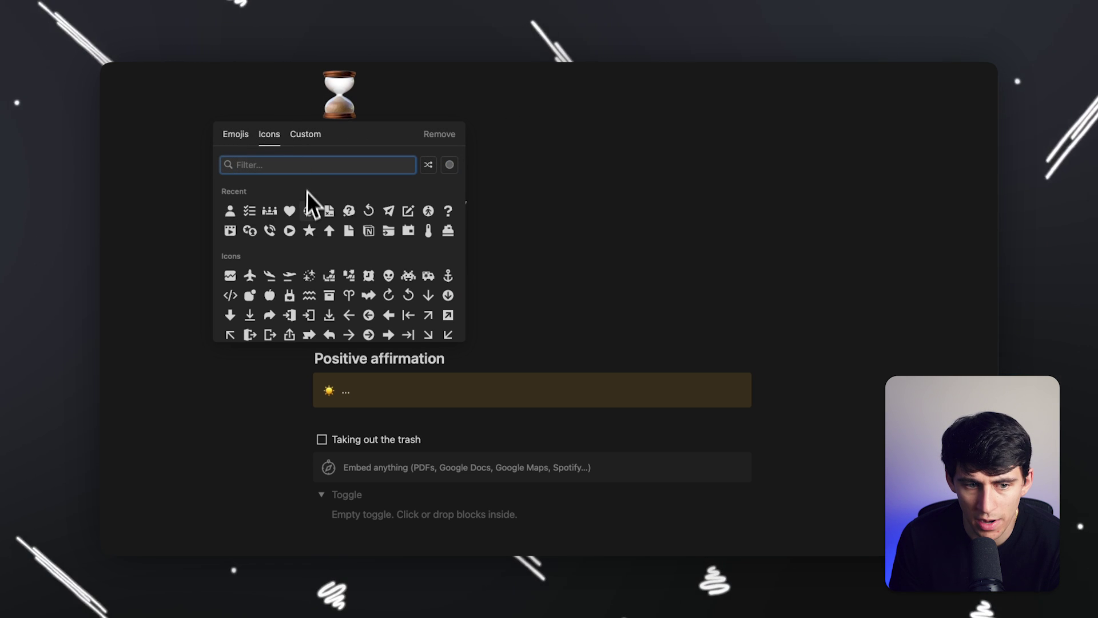
{"action": "left_click", "coordinate": [230, 211]}
{"action": "left_click", "coordinate": [199, 231]}
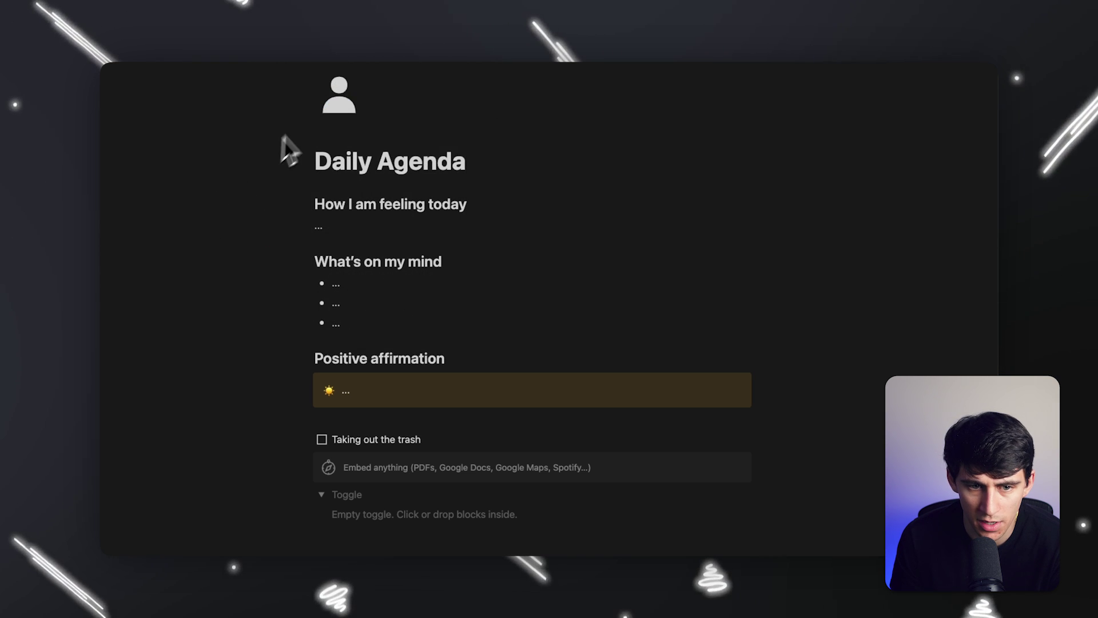
Set the cover to the gallery's milkmaid painting, dragged to show the pitcher and arm.
{"action": "left_click", "coordinate": [366, 131]}
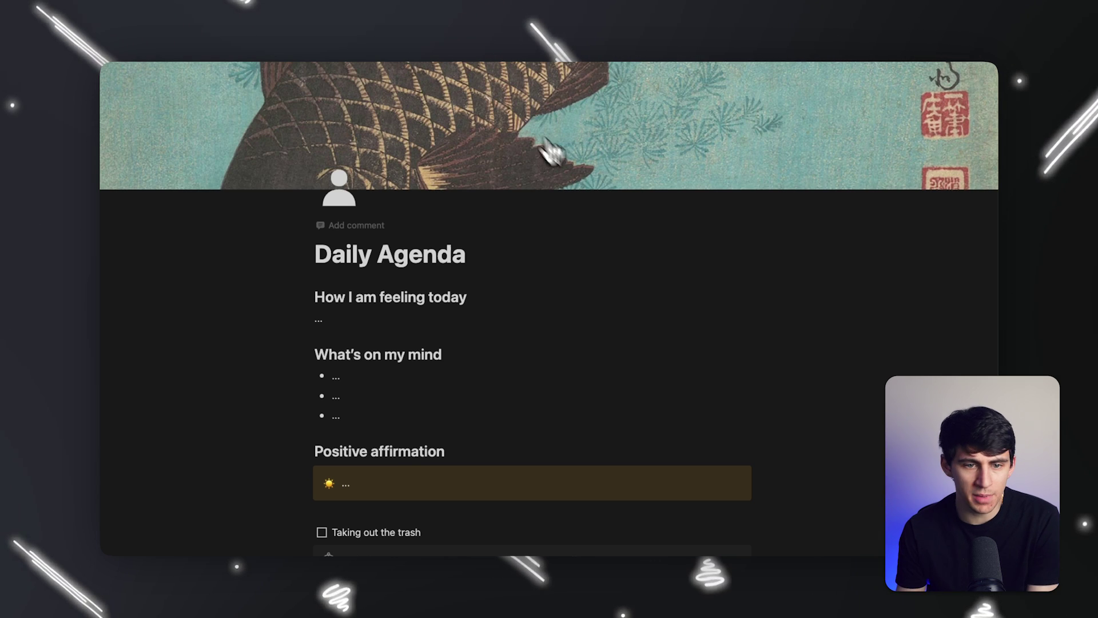
{"action": "left_click", "coordinate": [702, 74]}
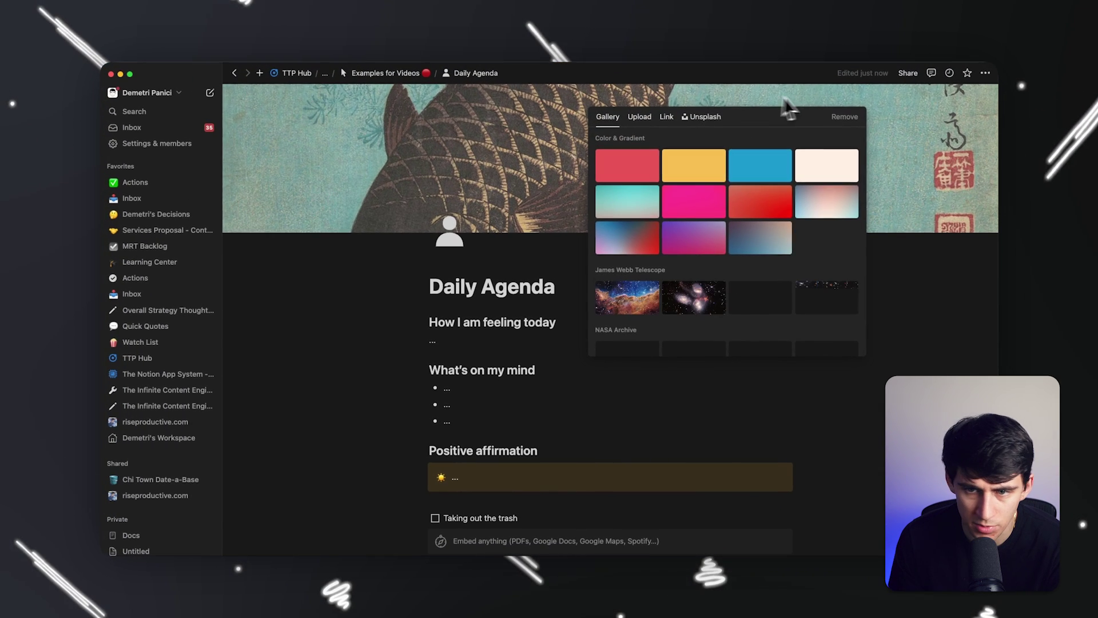
{"action": "left_click", "coordinate": [722, 116]}
{"action": "left_click", "coordinate": [607, 117]}
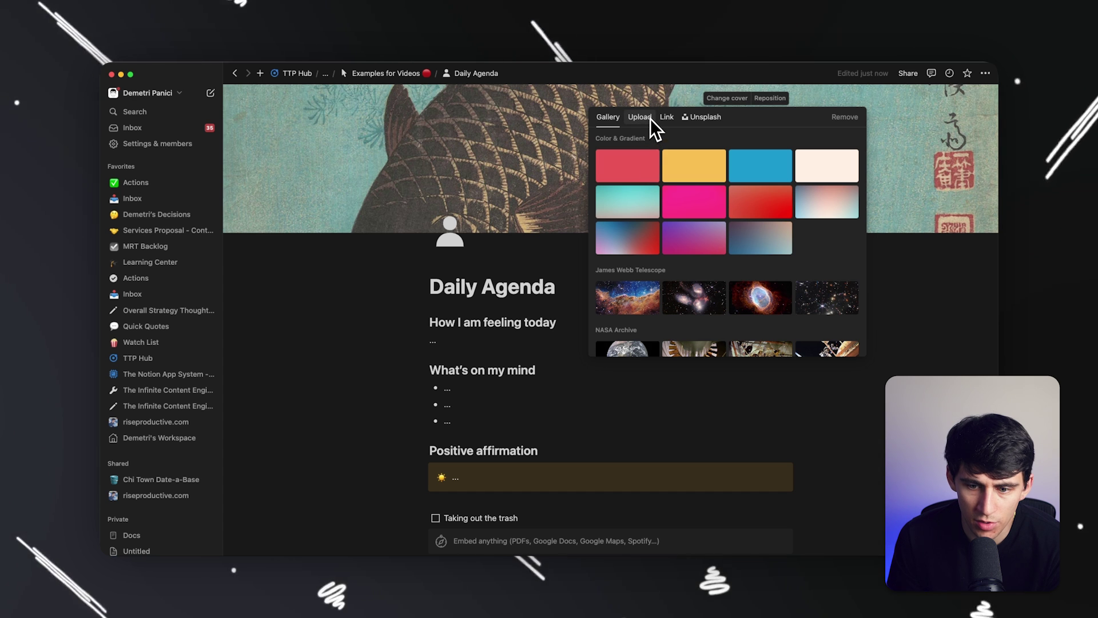
{"action": "scroll", "coordinate": [696, 229], "scroll_direction": "down", "scroll_amount": 6}
{"action": "left_click", "coordinate": [627, 287]}
{"action": "left_click", "coordinate": [523, 252]}
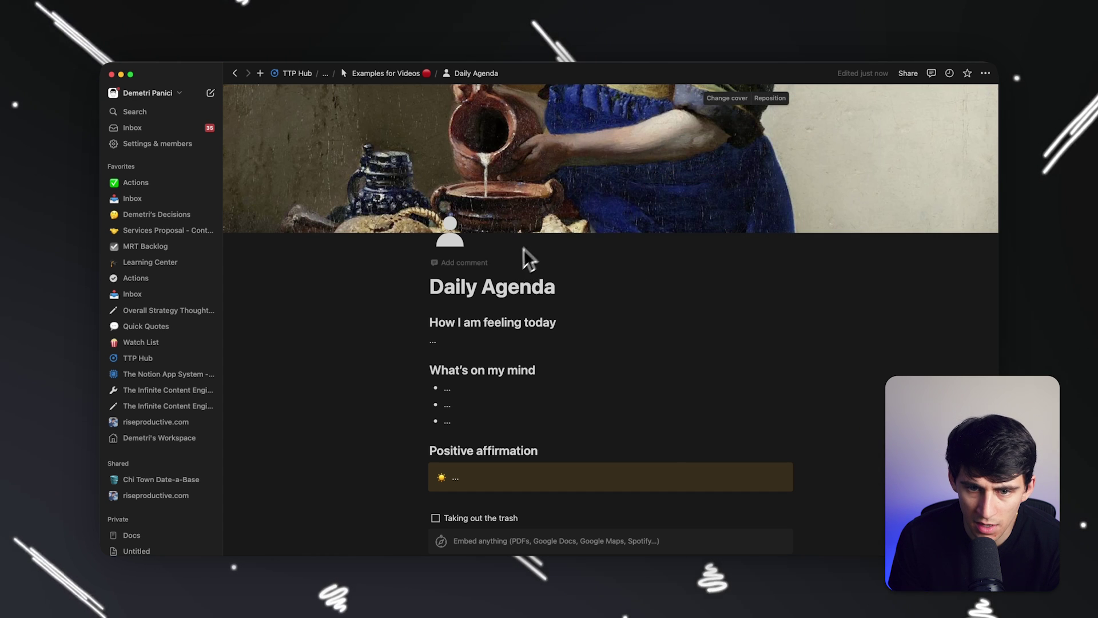
{"action": "left_click", "coordinate": [726, 98]}
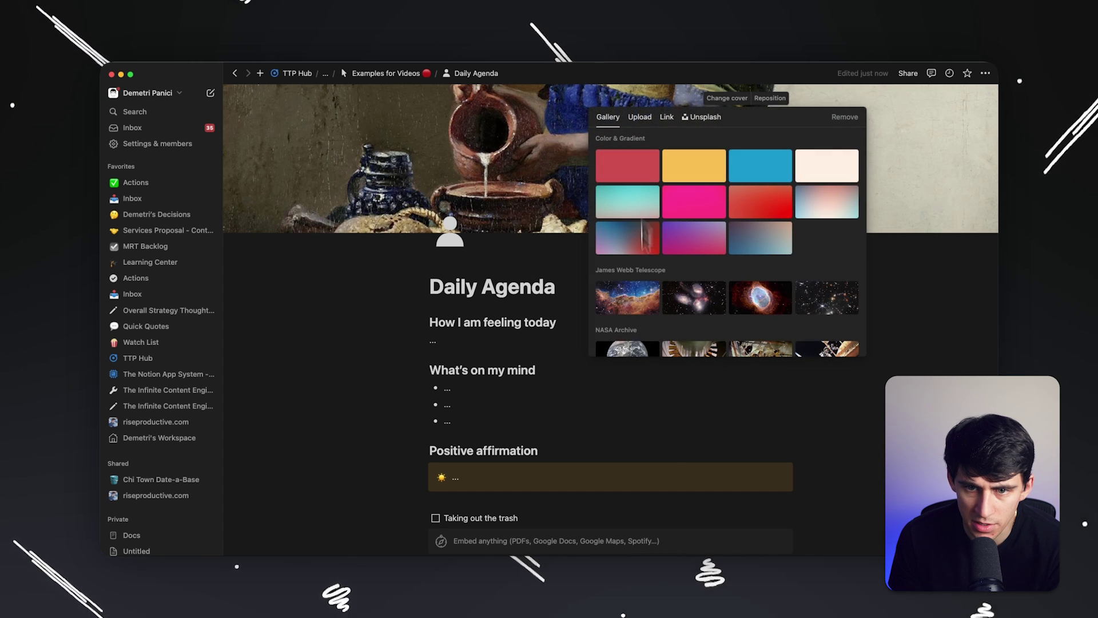
{"action": "left_click", "coordinate": [769, 97]}
{"action": "left_click_drag", "start_coordinate": [624, 206], "coordinate": [617, 90]}
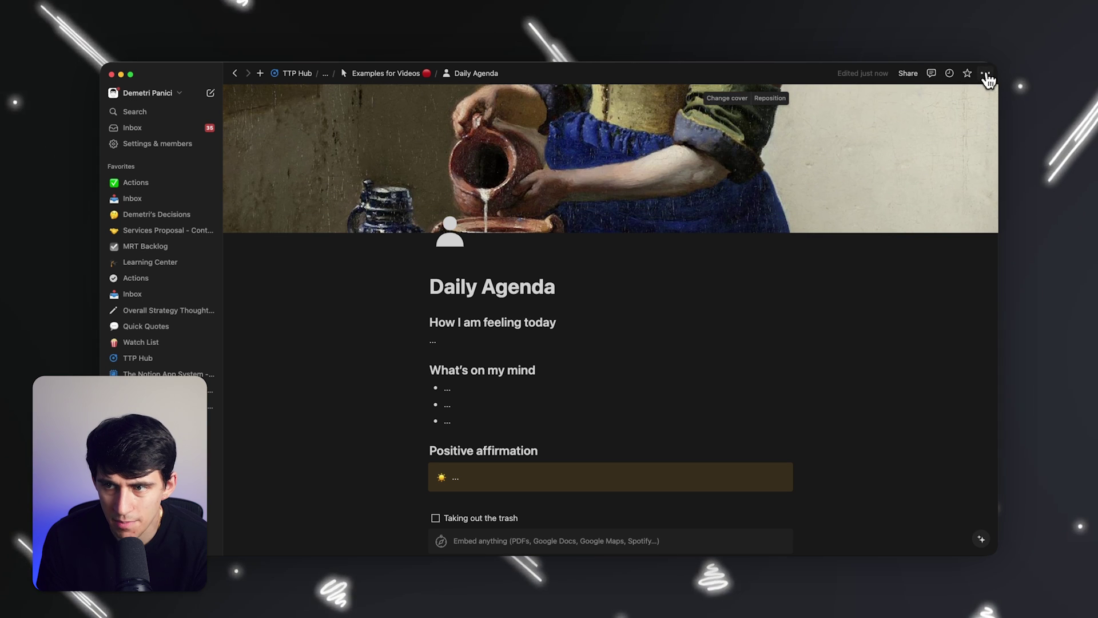
Save the cover position and switch on Full width in the ••• page menu.
{"action": "left_click", "coordinate": [985, 73]}
{"action": "left_click", "coordinate": [976, 147]}
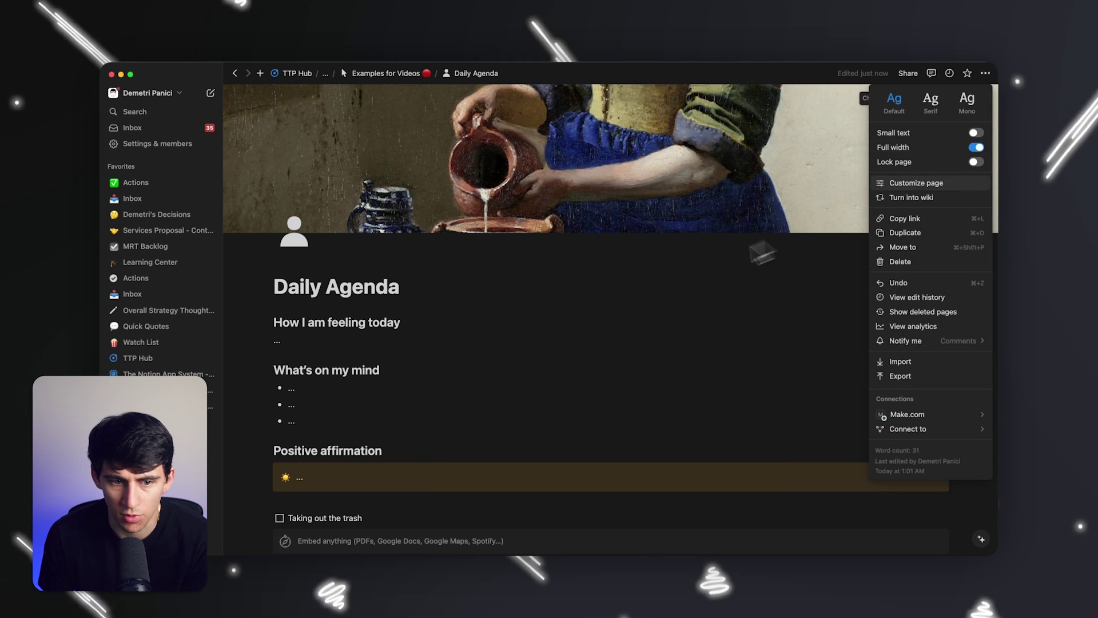
{"action": "key", "text": "Escape"}
{"action": "left_click", "coordinate": [985, 74]}
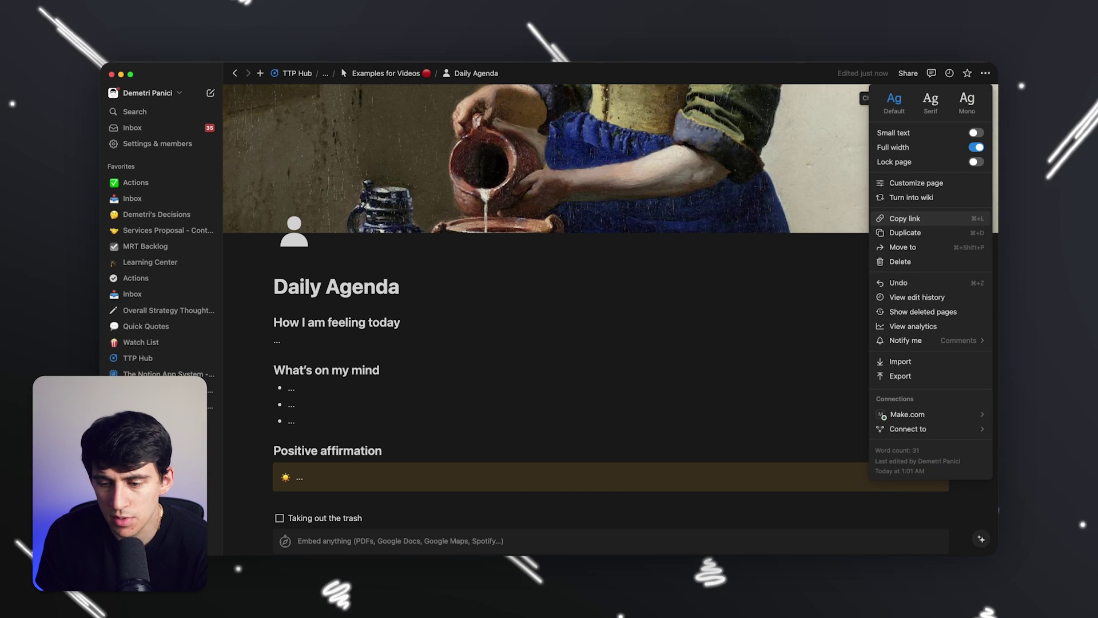
{"action": "left_click", "coordinate": [671, 286]}
{"action": "scroll", "coordinate": [676, 276], "scroll_direction": "down", "scroll_amount": 3}
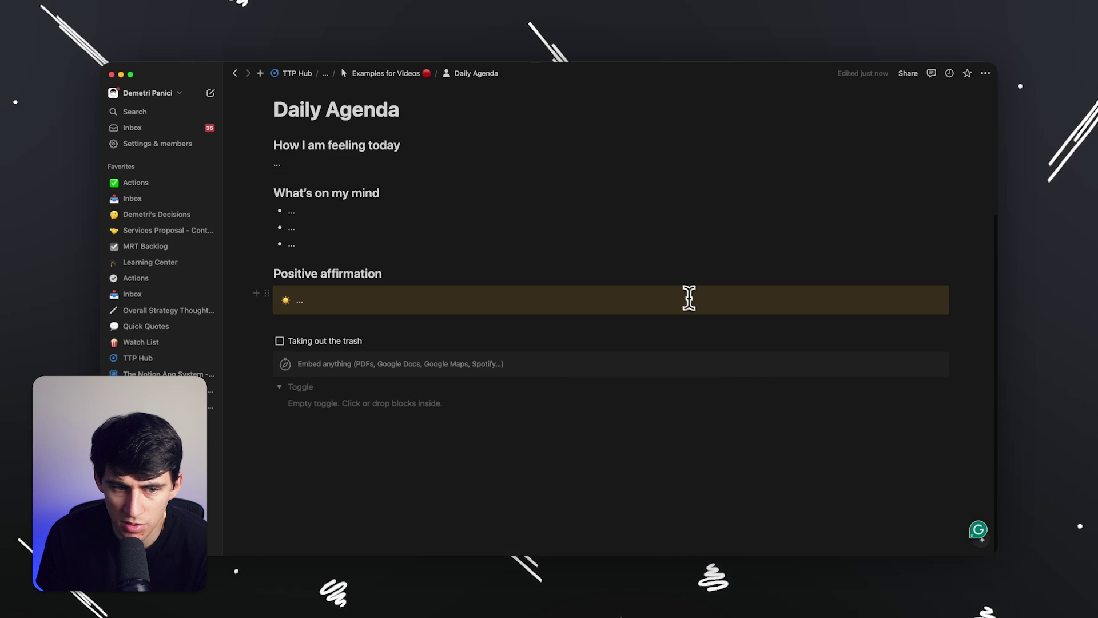
{"action": "scroll", "coordinate": [554, 269], "scroll_direction": "up", "scroll_amount": 3}
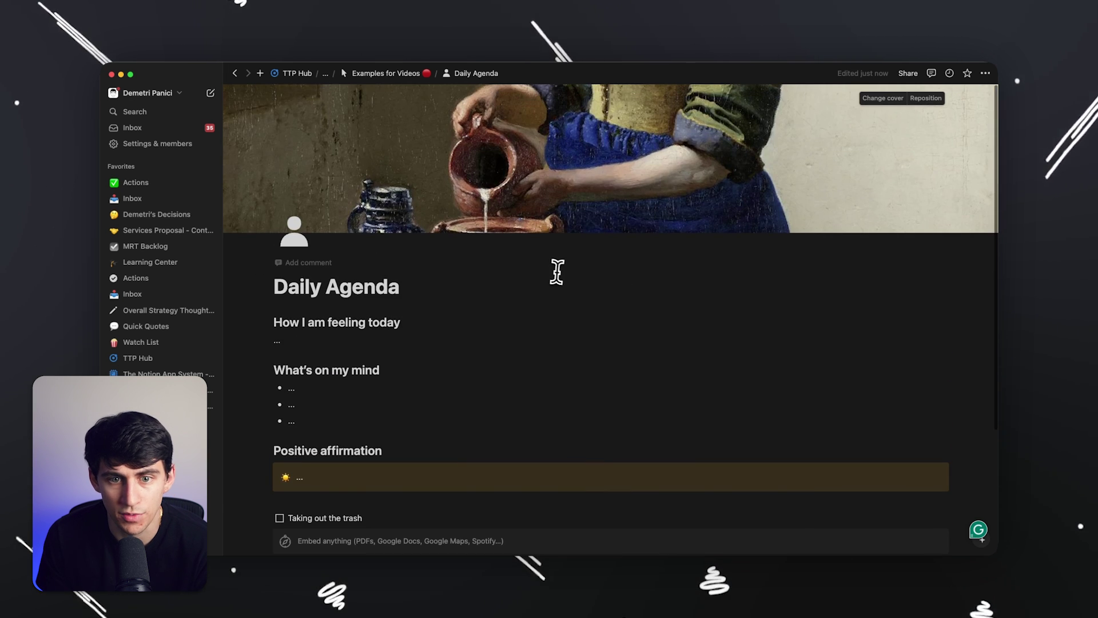
{"action": "scroll", "coordinate": [568, 299], "scroll_direction": "down", "scroll_amount": 3}
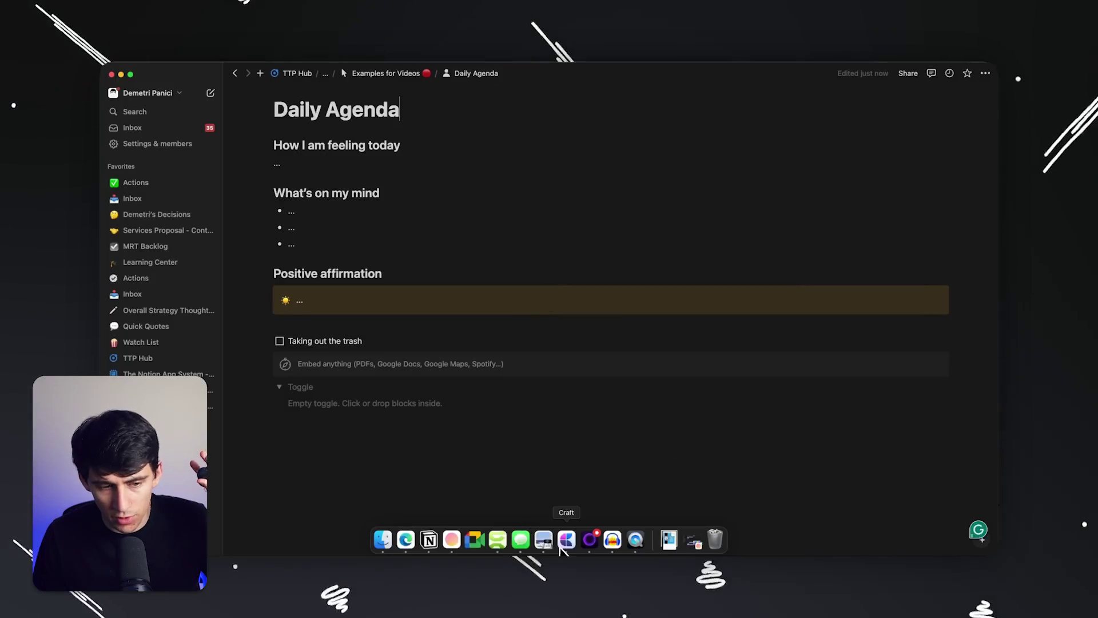
Switch to Craft from the dock and create a New Document.
{"action": "left_click", "coordinate": [565, 541]}
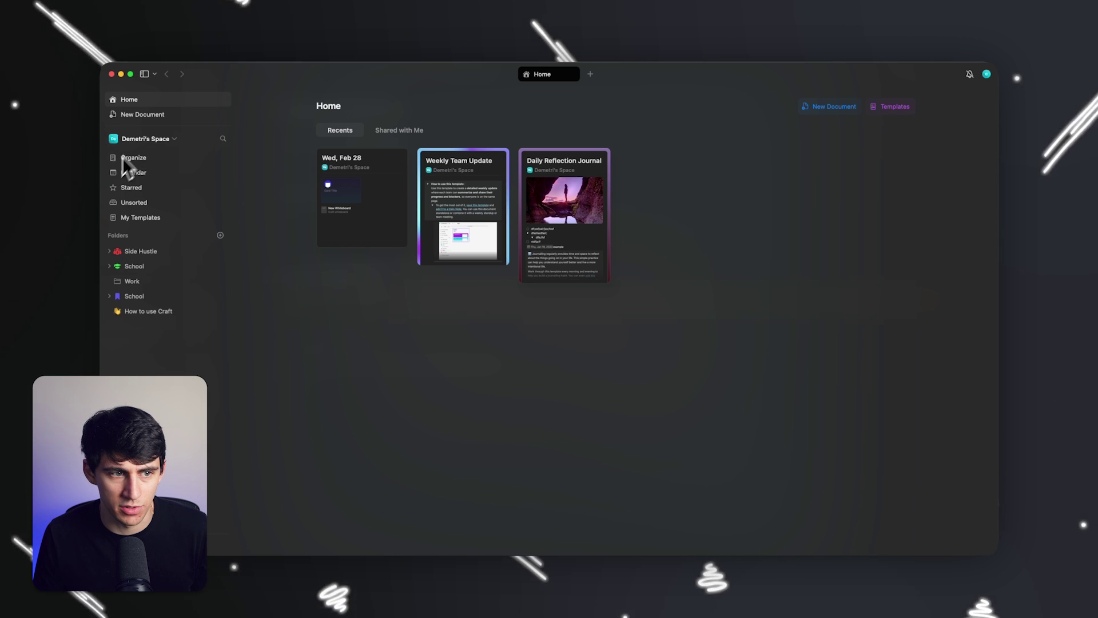
{"action": "left_click", "coordinate": [146, 116]}
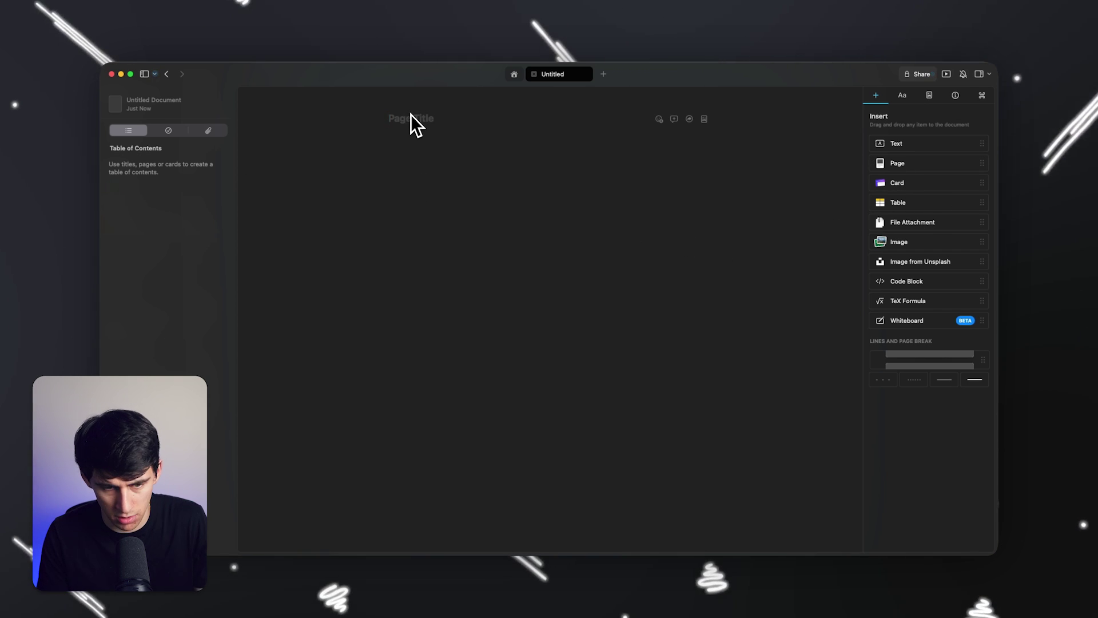
Enter 'Daily Agenda' as the page title and open the Page Style settings.
{"action": "type", "text": "Dail"}
{"action": "type", "text": "y Agenda"}
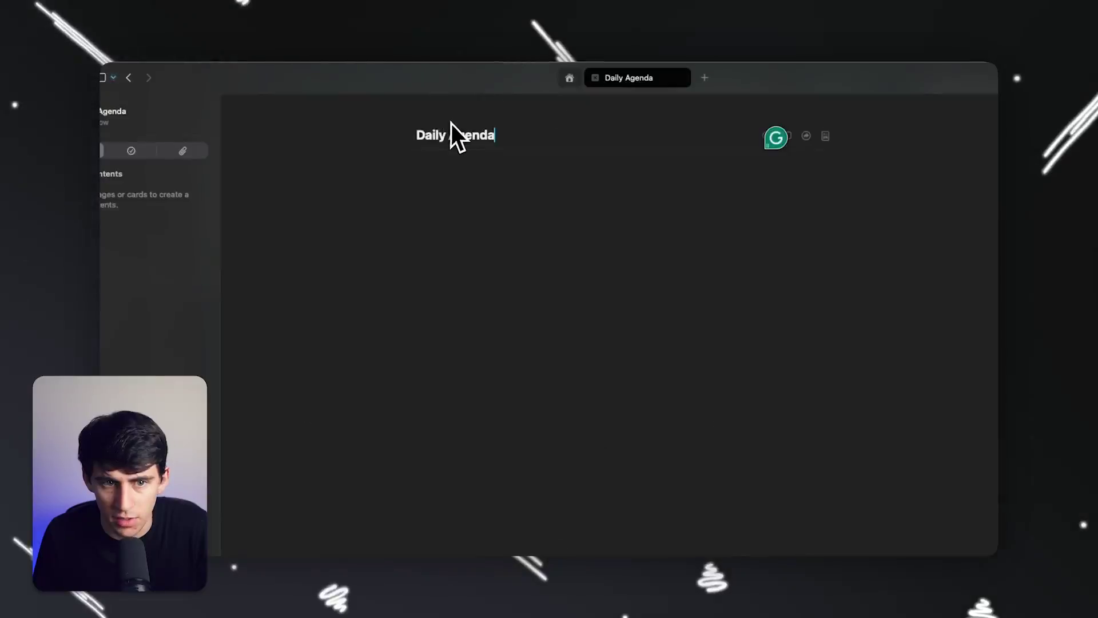
{"action": "left_click", "coordinate": [478, 136]}
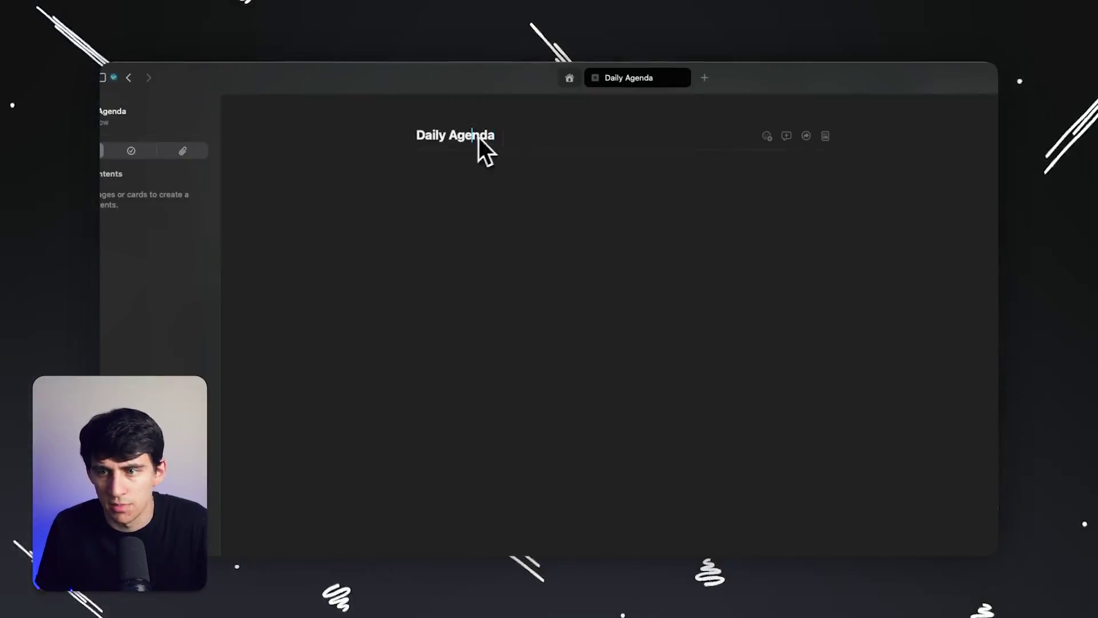
{"action": "left_click", "coordinate": [569, 78]}
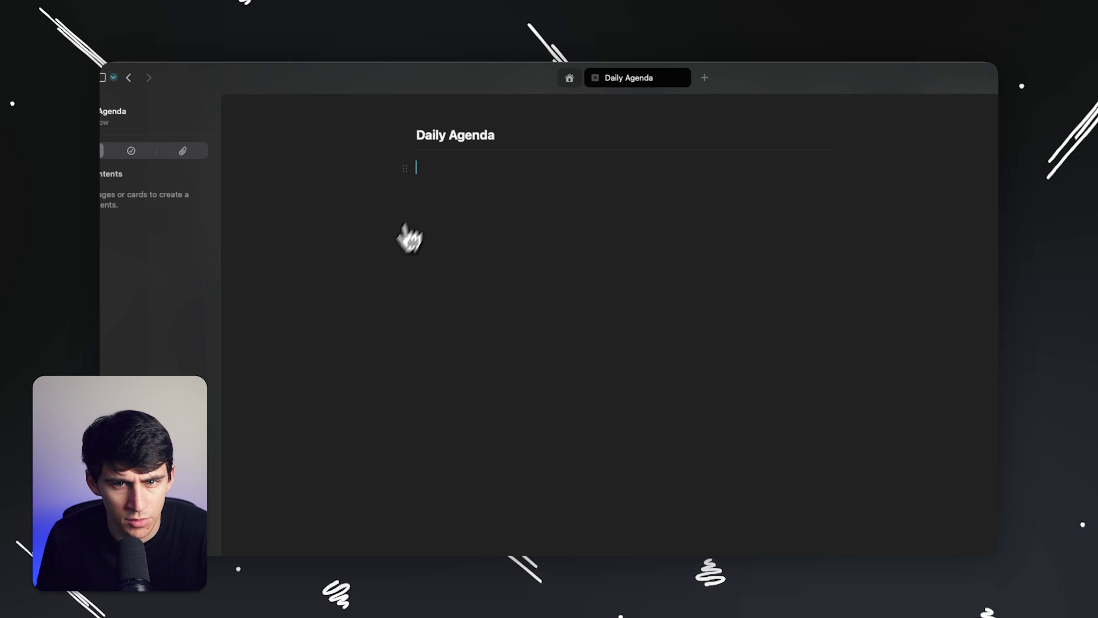
{"action": "left_click", "coordinate": [827, 138]}
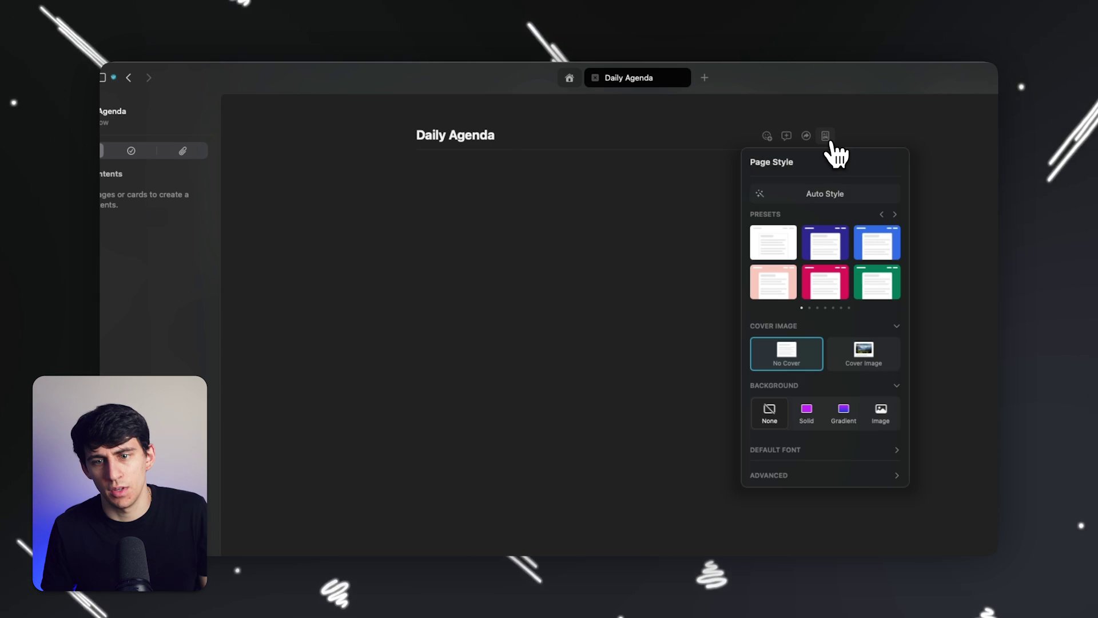
Try Auto Style gradient and photo backgrounds, ending on an orange page background.
{"action": "left_click", "coordinate": [822, 197]}
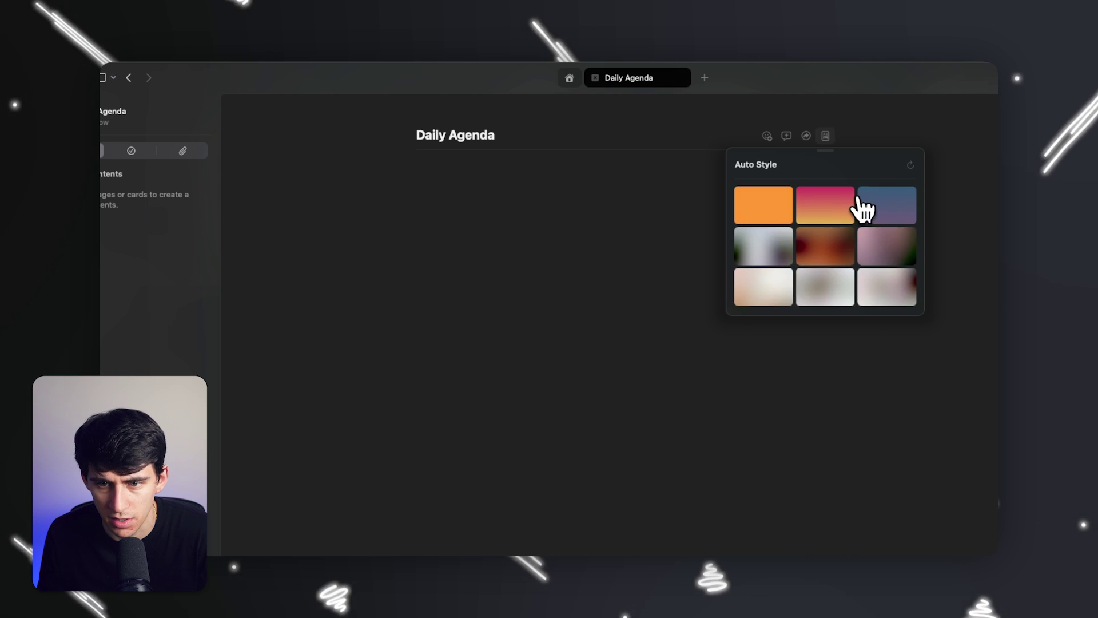
{"action": "left_click", "coordinate": [846, 198]}
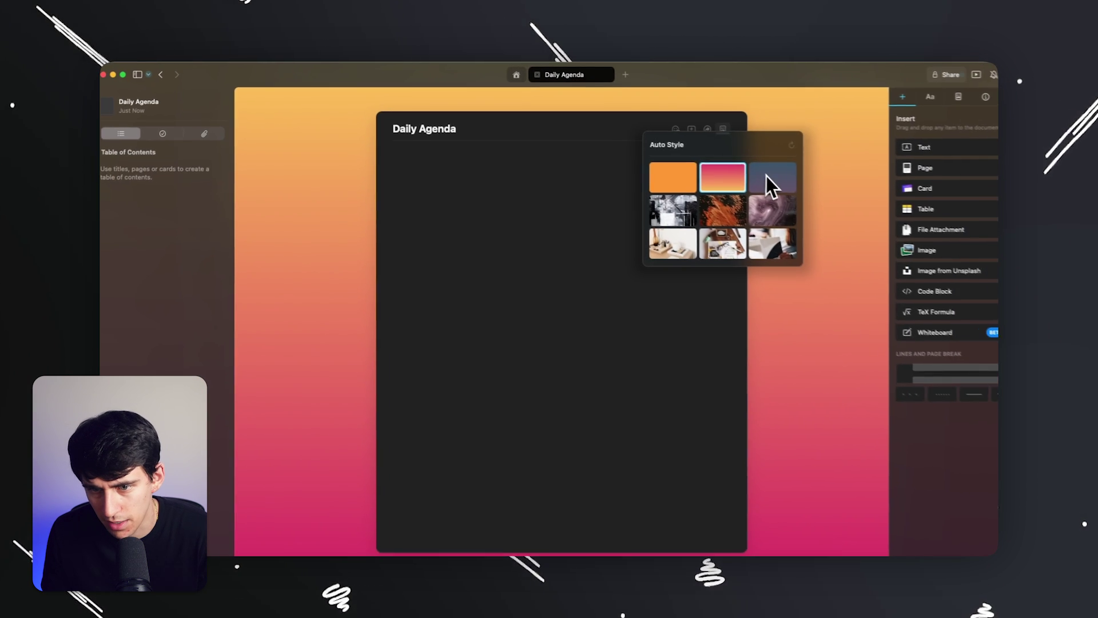
{"action": "left_click", "coordinate": [901, 281]}
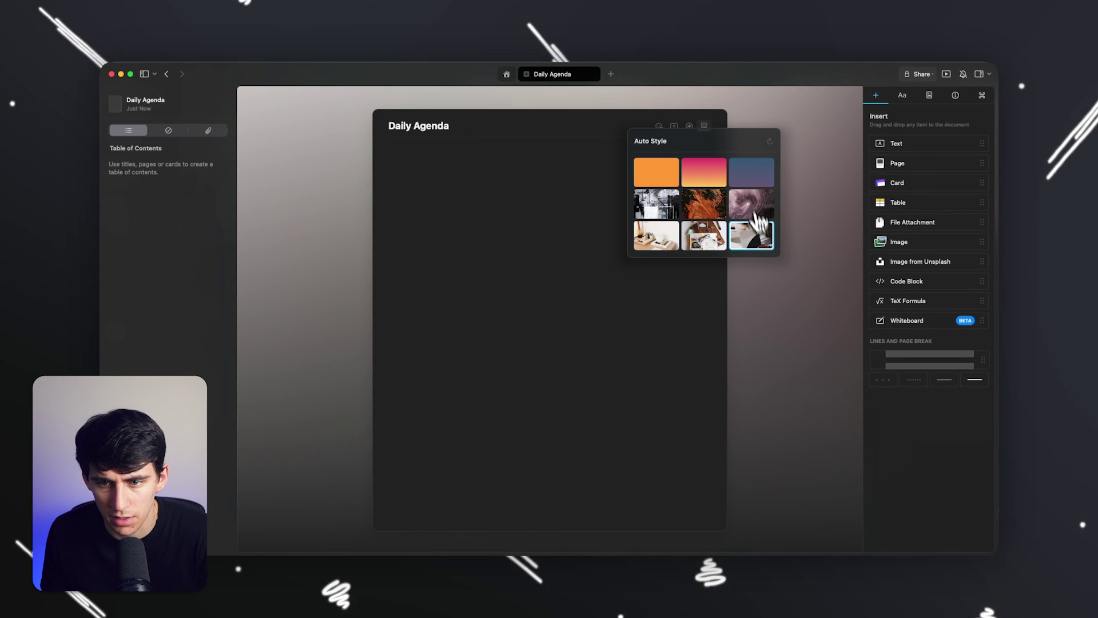
{"action": "left_click", "coordinate": [751, 171]}
{"action": "left_click", "coordinate": [705, 171]}
{"action": "left_click", "coordinate": [652, 171]}
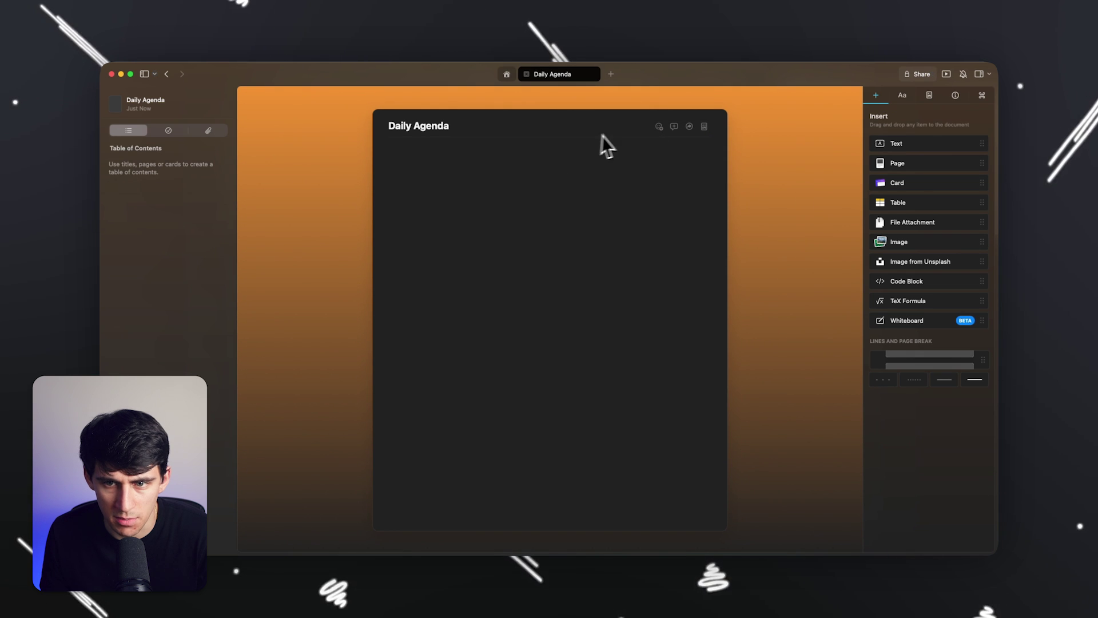
Set the cover to a milky-way photo from Unsplash.
{"action": "left_click", "coordinate": [705, 127]}
{"action": "left_click", "coordinate": [734, 294]}
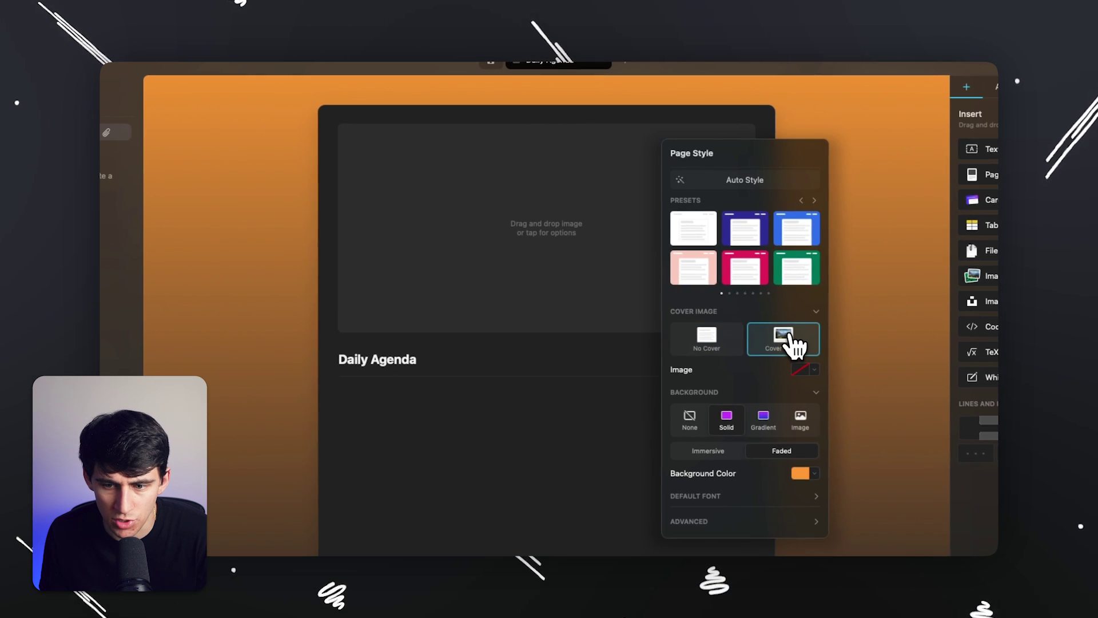
{"action": "left_click", "coordinate": [749, 316]}
{"action": "left_click", "coordinate": [815, 443]}
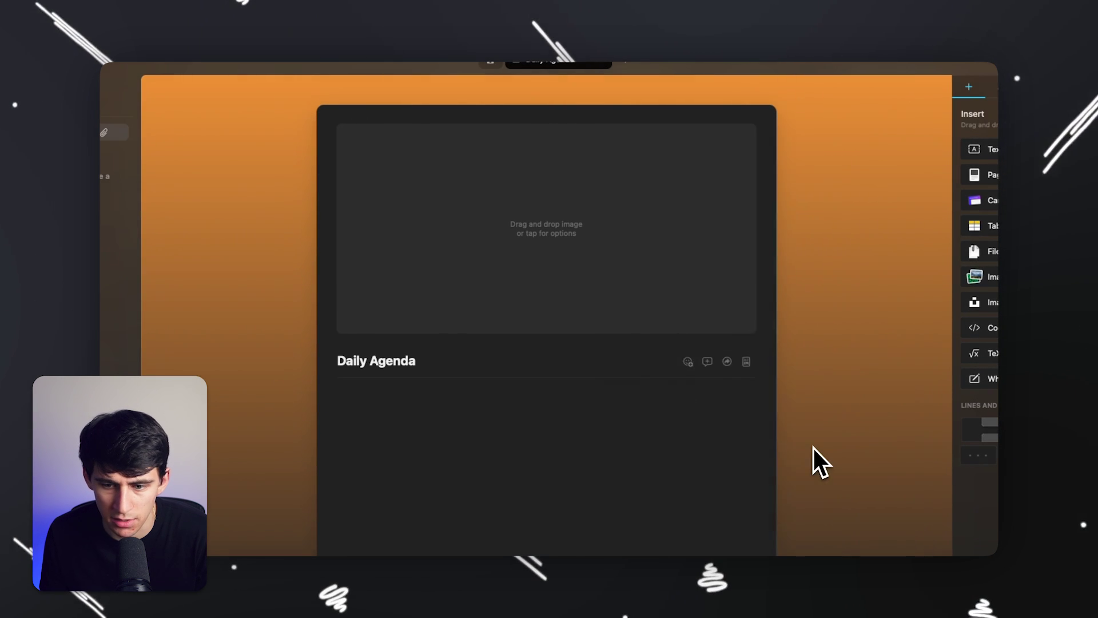
{"action": "left_click", "coordinate": [536, 231]}
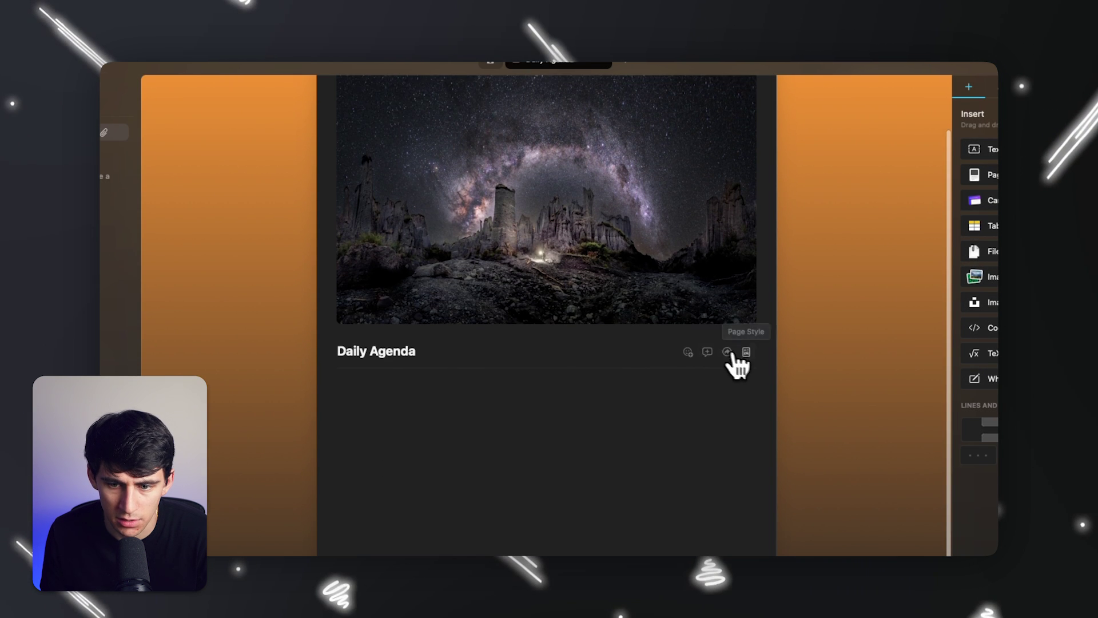
Enable Wide Page under Advanced in Page Style and close the panel.
{"action": "left_click", "coordinate": [746, 344]}
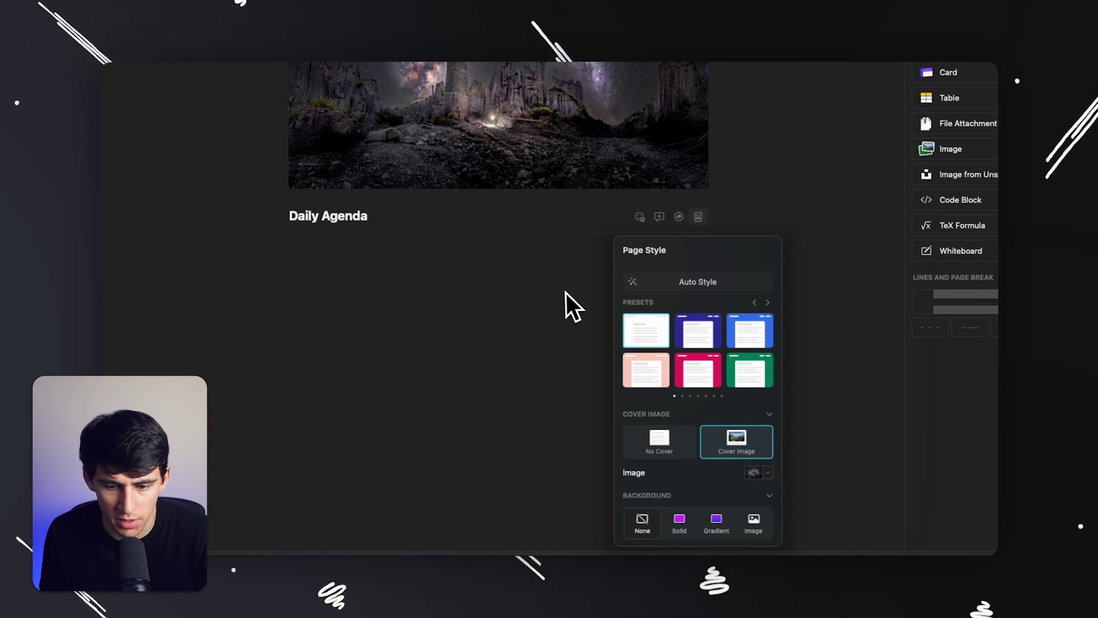
{"action": "scroll", "coordinate": [674, 430], "scroll_direction": "down", "scroll_amount": 2}
{"action": "scroll", "coordinate": [704, 492], "scroll_direction": "down", "scroll_amount": 2}
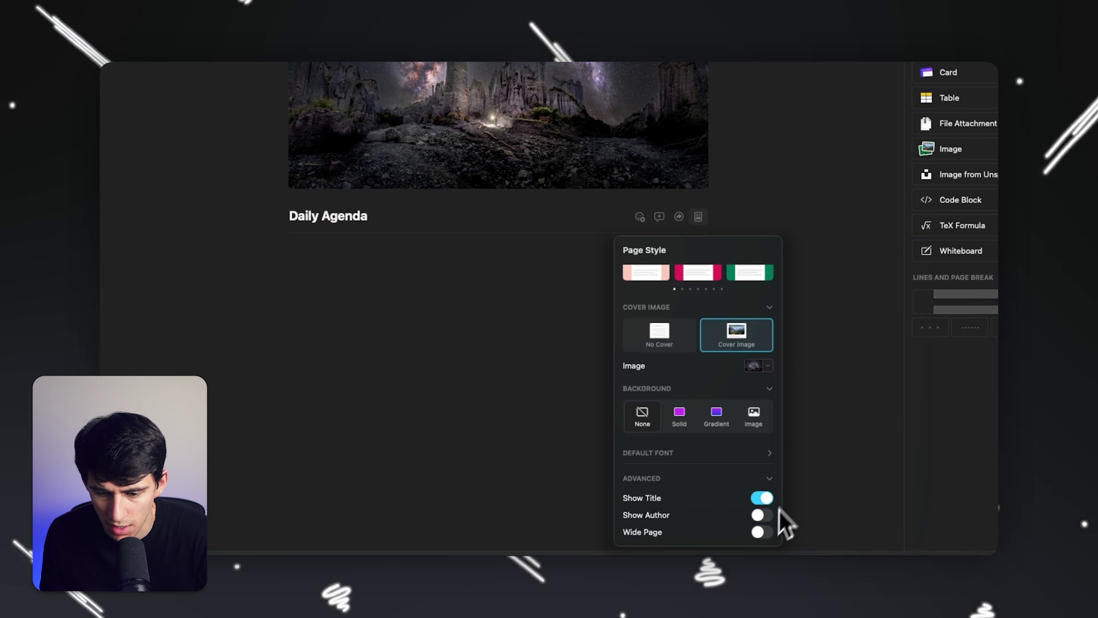
{"action": "left_click", "coordinate": [761, 533]}
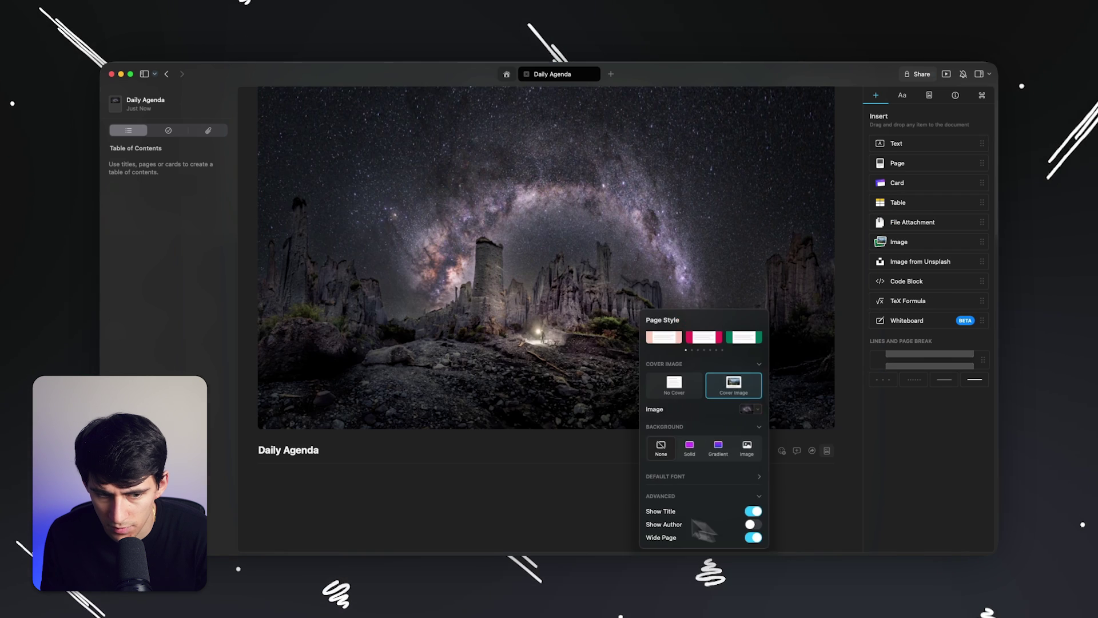
{"action": "left_click", "coordinate": [476, 457]}
{"action": "left_click", "coordinate": [385, 312]}
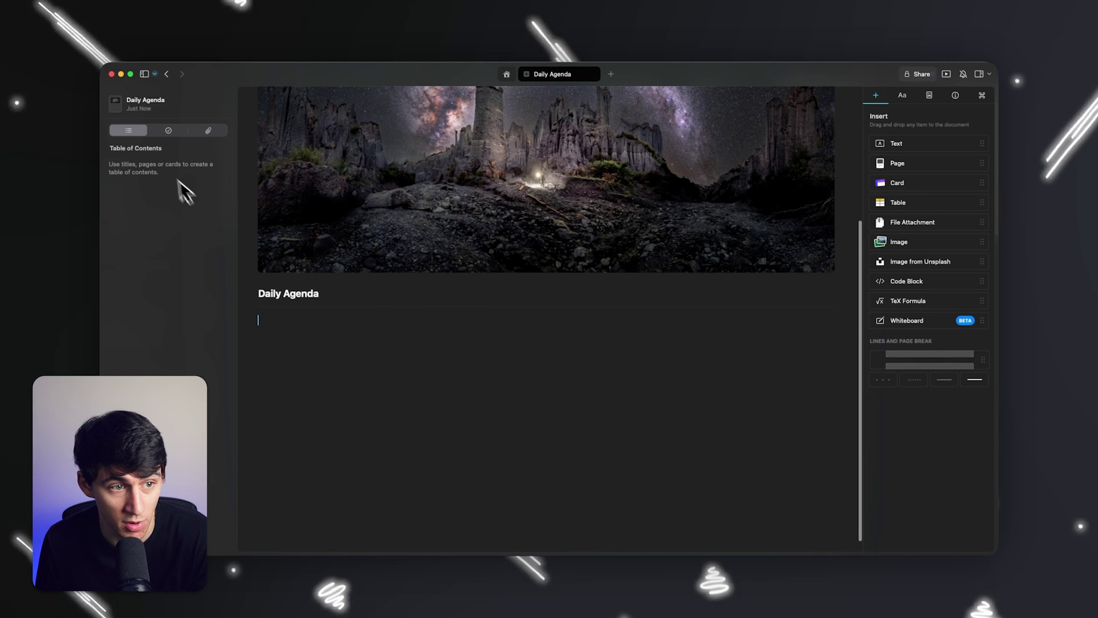
Add two tasks, 'This is a test task' and 'Another one', with the sidebar task list shown.
{"action": "left_click", "coordinate": [189, 143]}
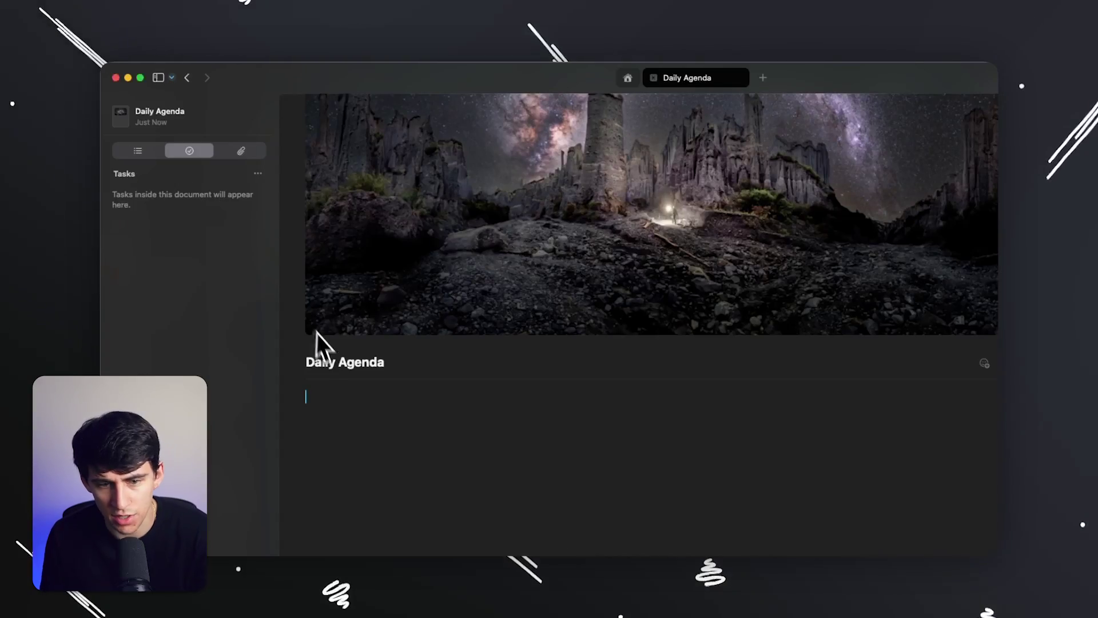
{"action": "type", "text": "[ "}
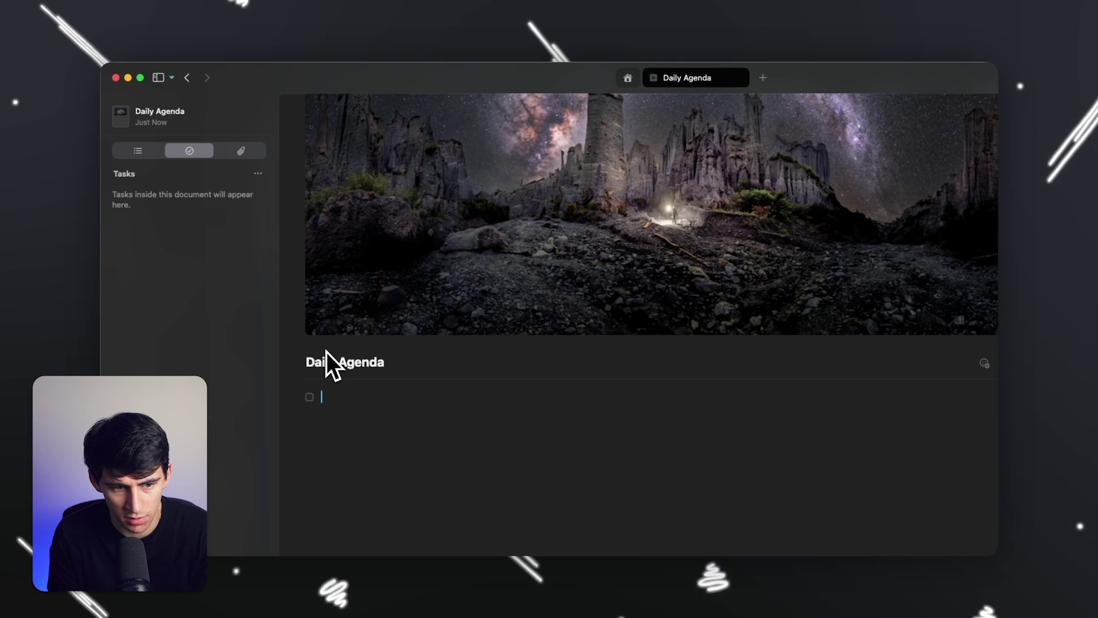
{"action": "type", "text": "This i"}
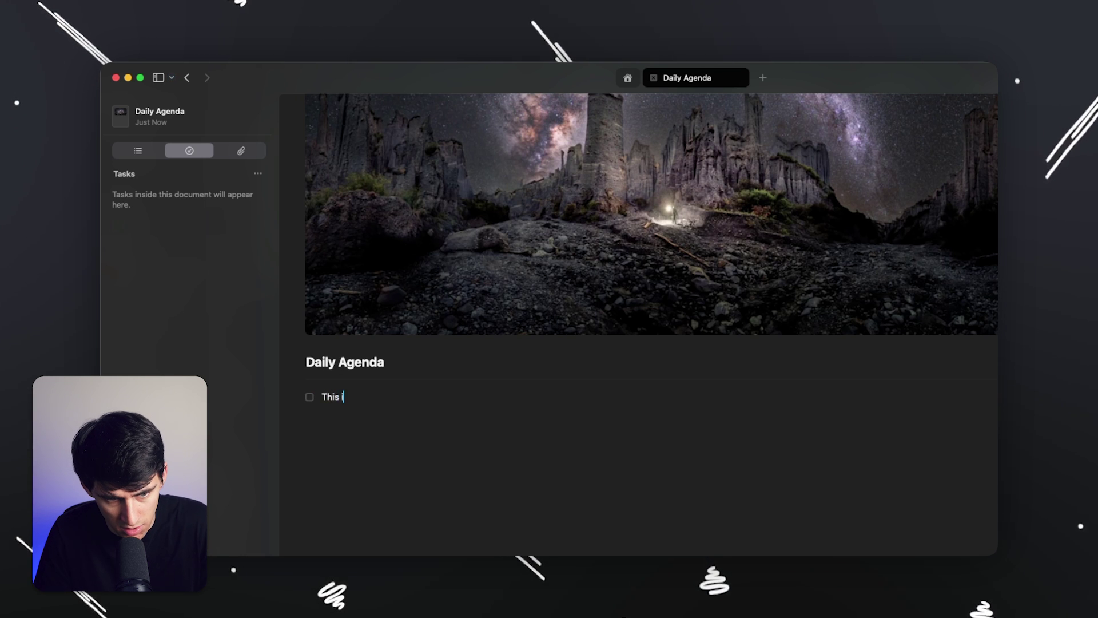
{"action": "type", "text": "s a test task"}
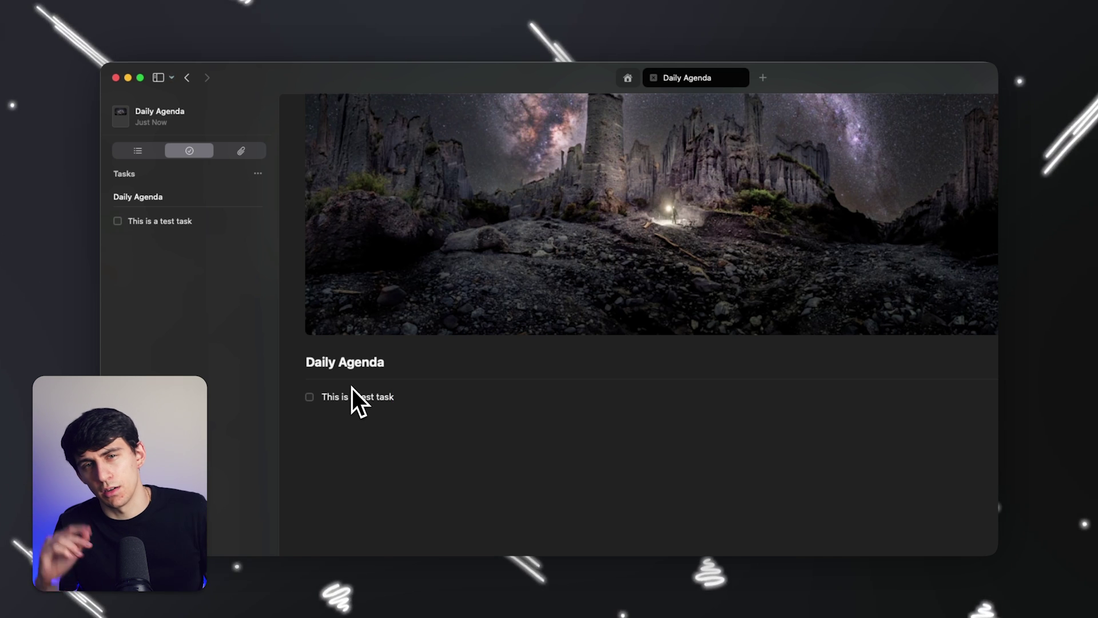
{"action": "key", "text": "Return"}
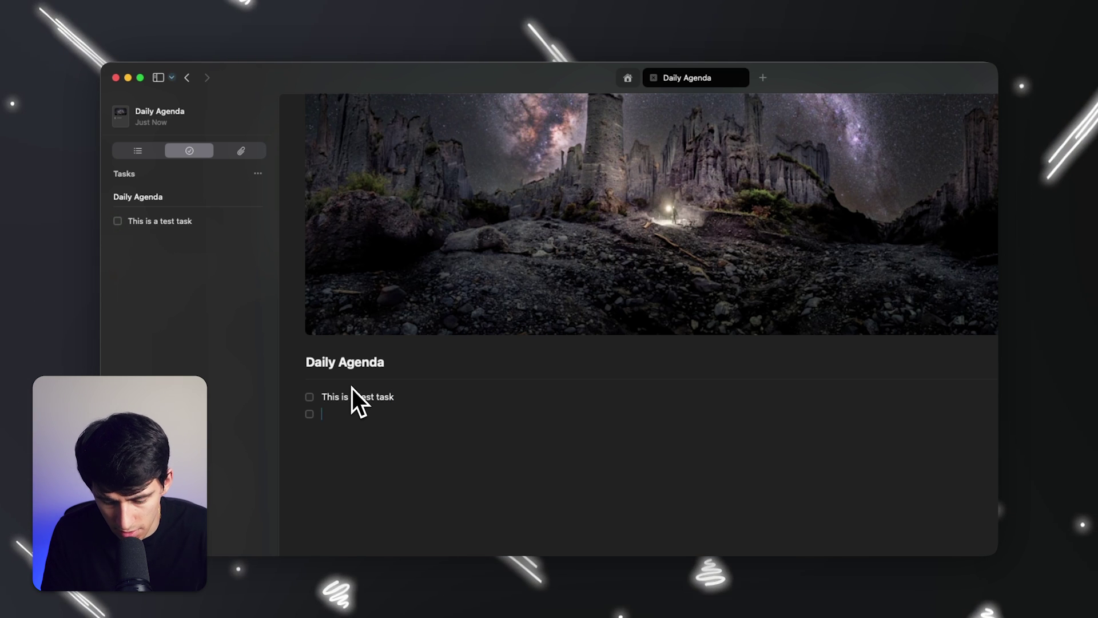
{"action": "type", "text": "Another one"}
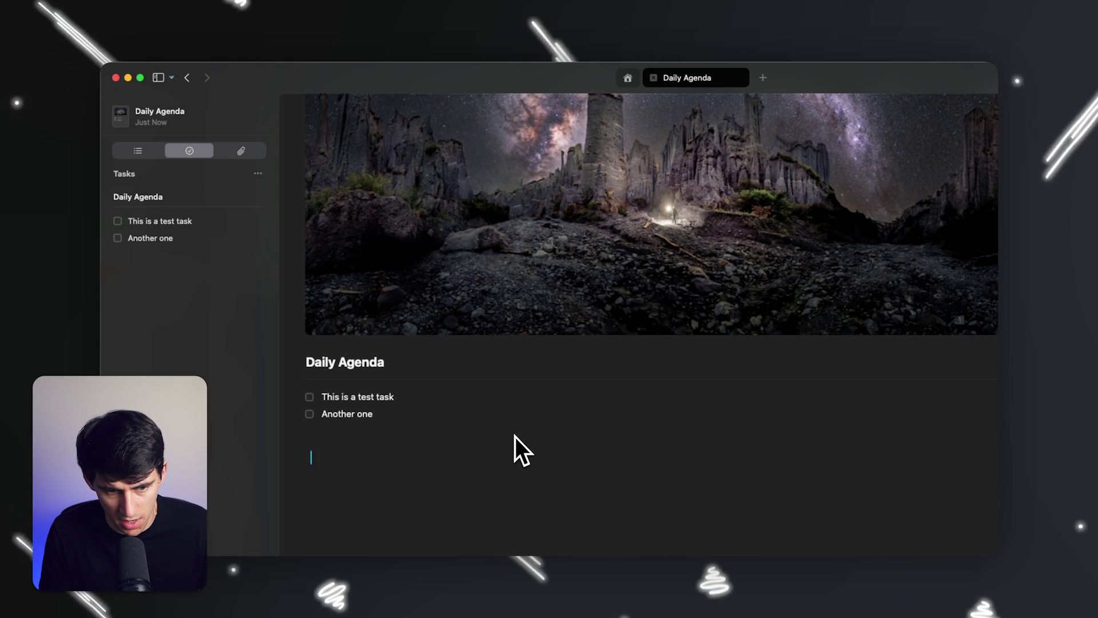
Insert an empty toggle block through the / menu's List > Toggle.
{"action": "type", "text": "/"}
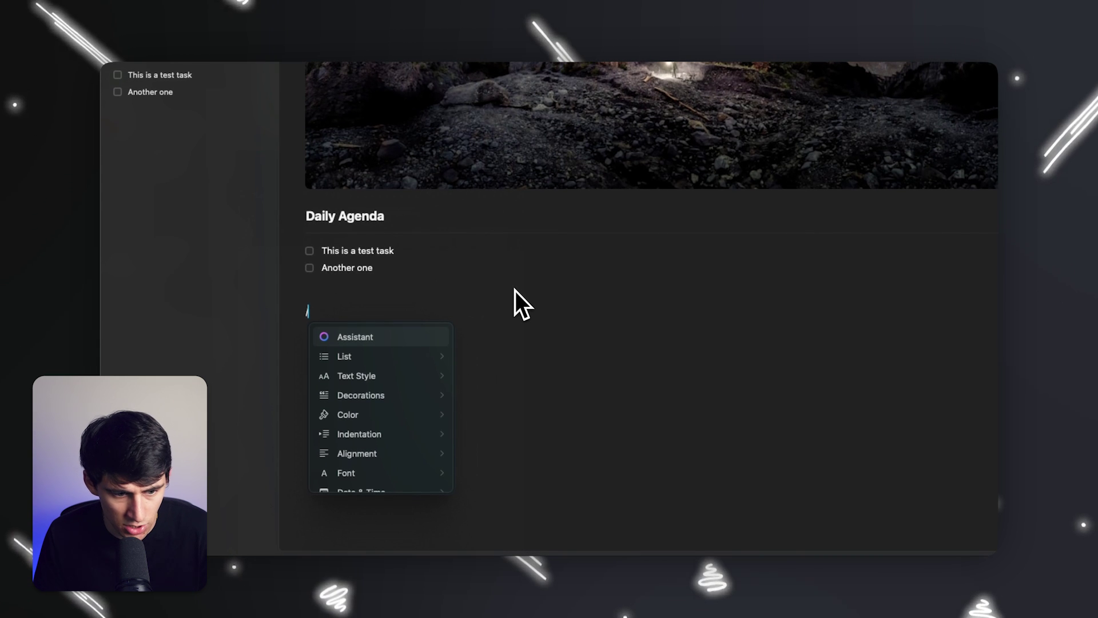
{"action": "scroll", "coordinate": [437, 407], "scroll_direction": "down", "scroll_amount": 1}
{"action": "scroll", "coordinate": [438, 412], "scroll_direction": "up", "scroll_amount": 1}
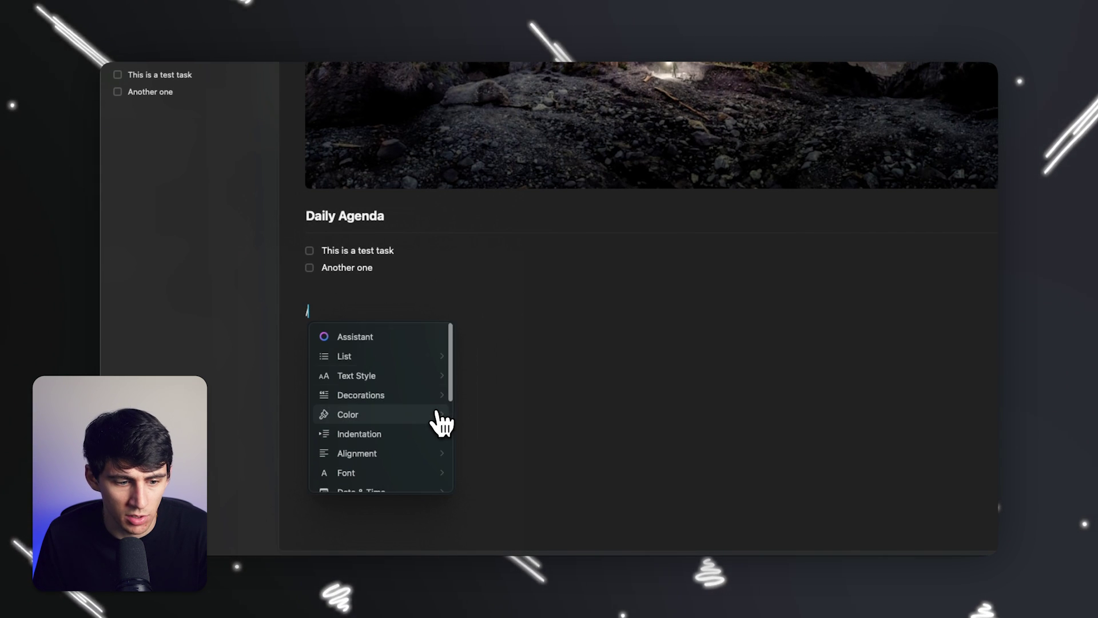
{"action": "left_click", "coordinate": [405, 357]}
{"action": "left_click", "coordinate": [379, 355]}
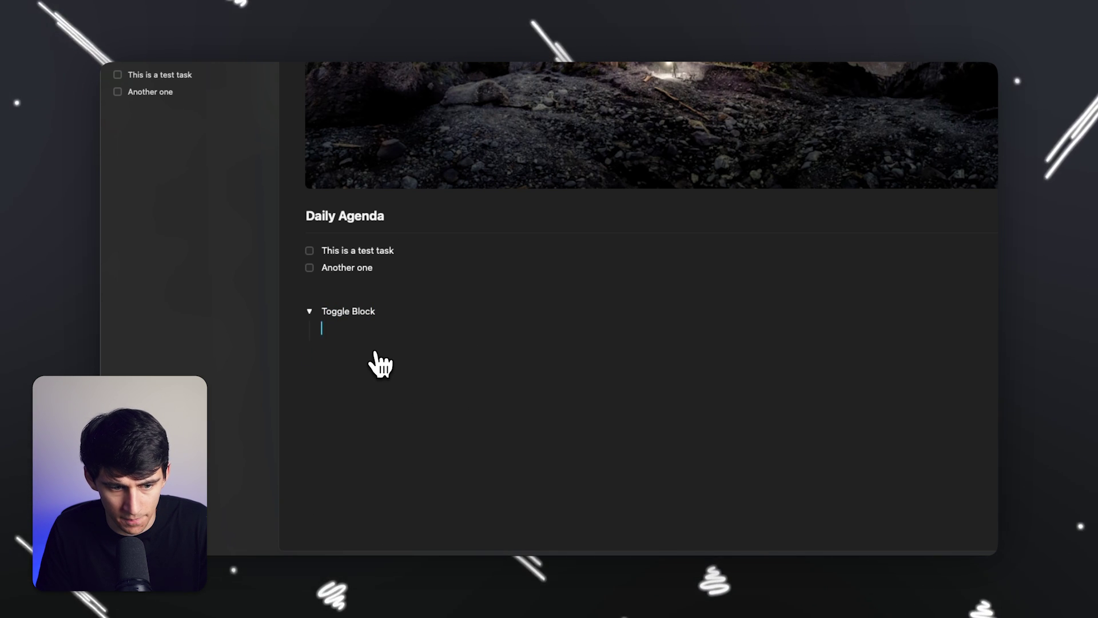
Write 'This is written in navy blue' in Navy Blue and highlight it green.
{"action": "type", "text": "color"}
{"action": "left_click", "coordinate": [399, 398]}
{"action": "type", "text": "This is written in navy blue"}
{"action": "key", "text": "super+a"}
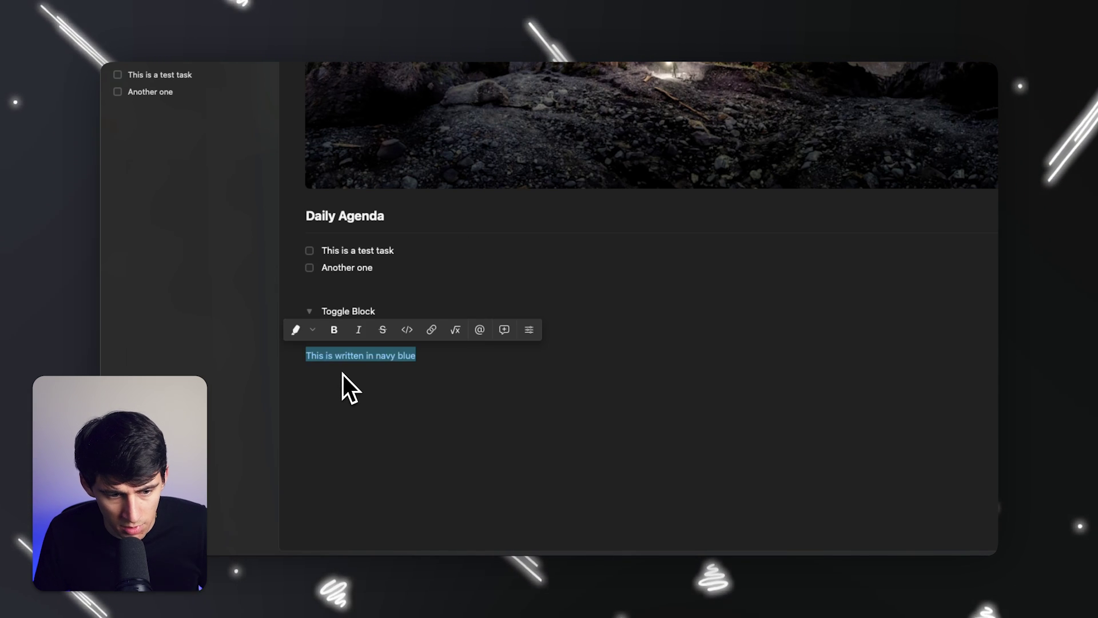
{"action": "left_click", "coordinate": [308, 334]}
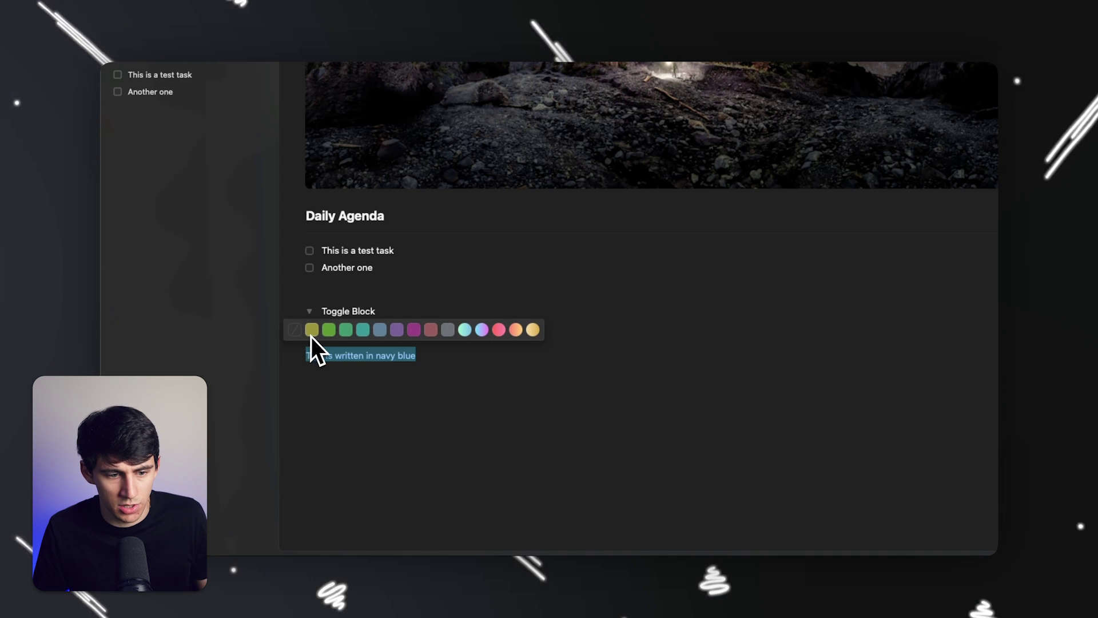
{"action": "left_click", "coordinate": [350, 330]}
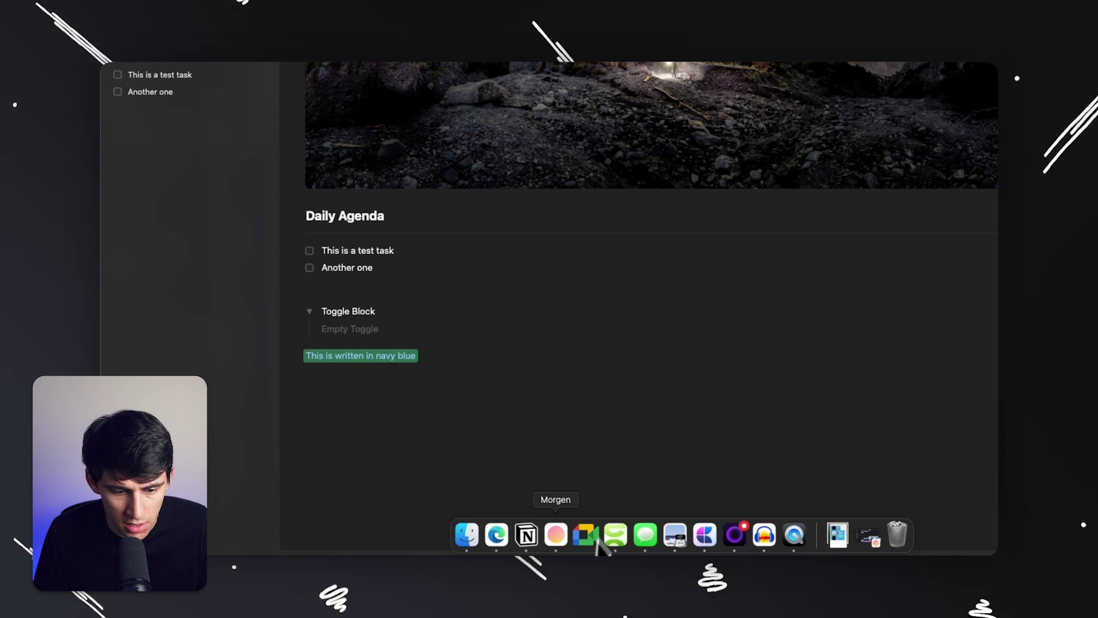
Switch to the Notion Daily Agenda page and add an empty block below the toggle.
{"action": "left_click", "coordinate": [525, 544]}
{"action": "scroll", "coordinate": [537, 332], "scroll_direction": "down", "scroll_amount": 5}
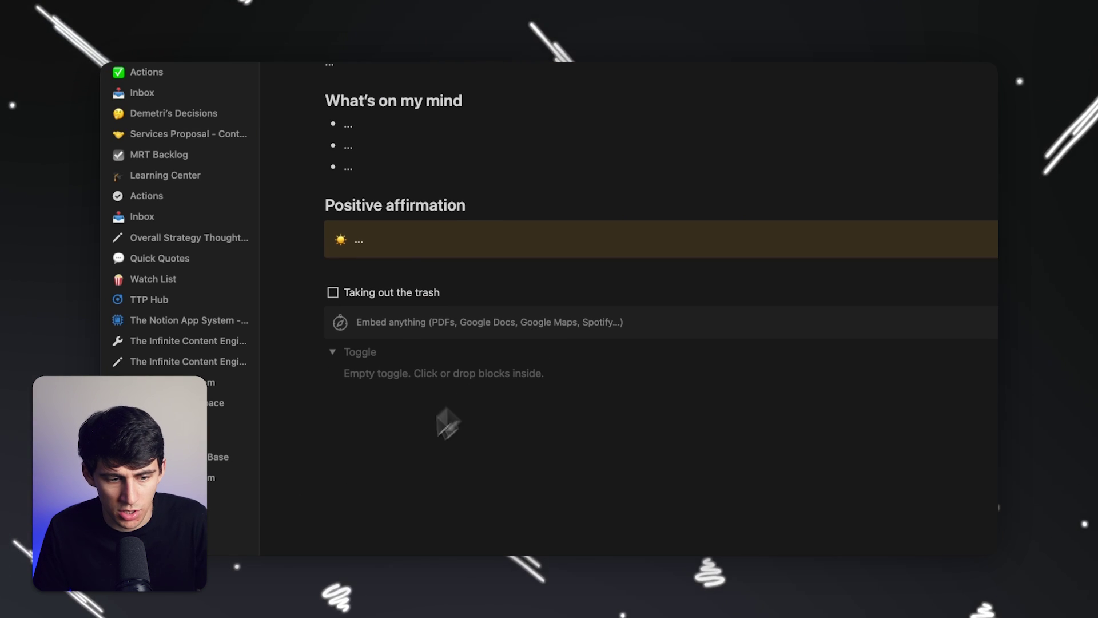
{"action": "left_click", "coordinate": [375, 473]}
Make 'Taking out the trash' yellow with a background colour, then return to Craft.
{"action": "triple_click", "coordinate": [368, 292]}
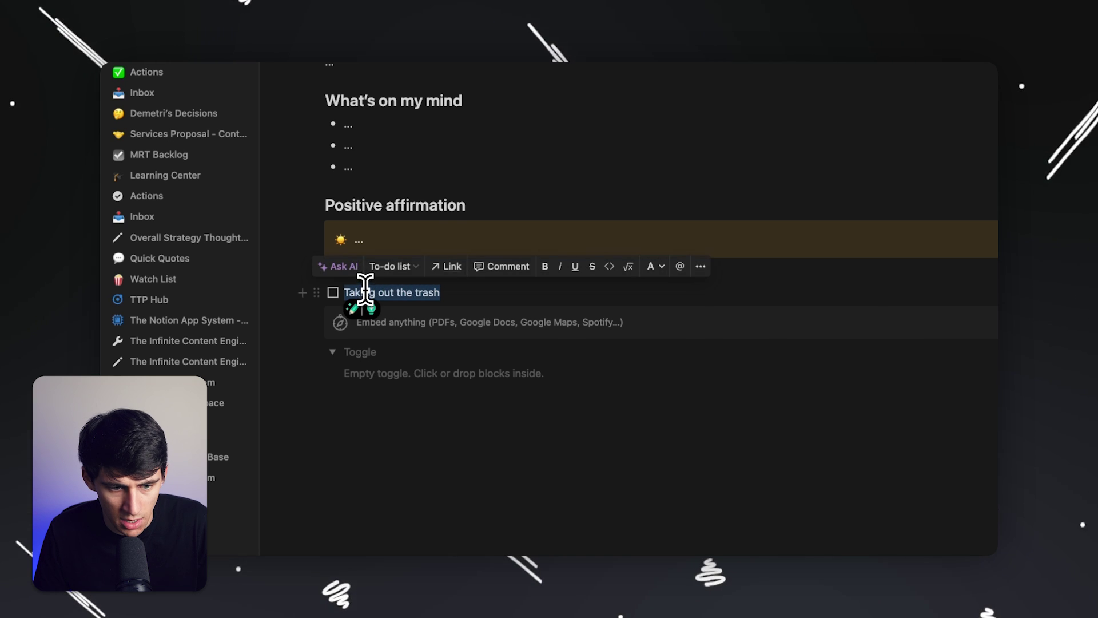
{"action": "left_click", "coordinate": [652, 266]}
{"action": "left_click", "coordinate": [640, 256]}
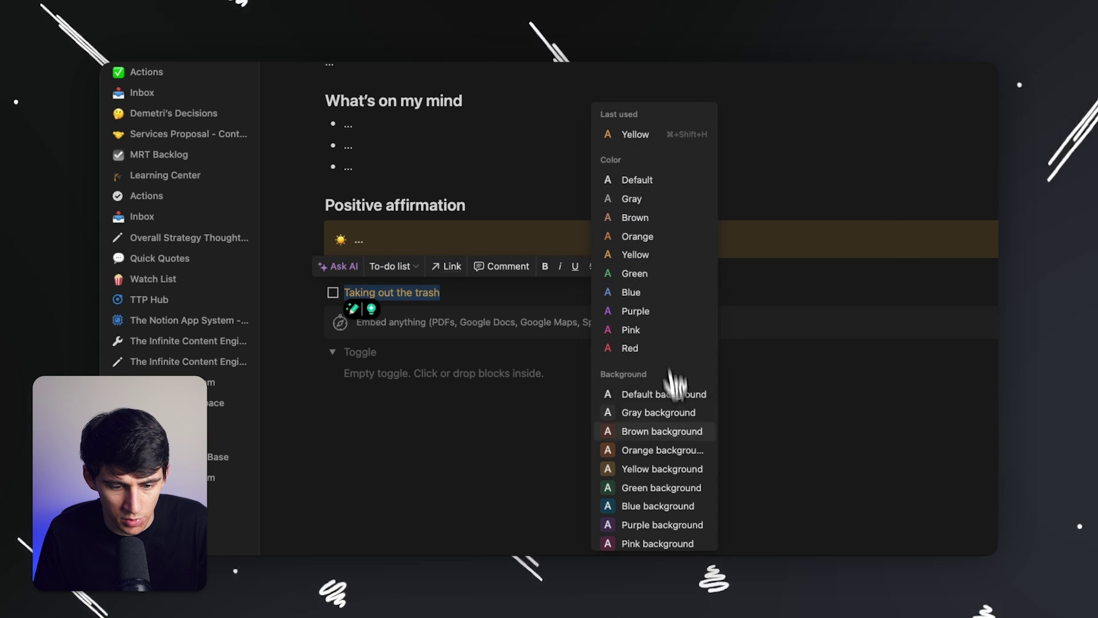
{"action": "left_click", "coordinate": [681, 522]}
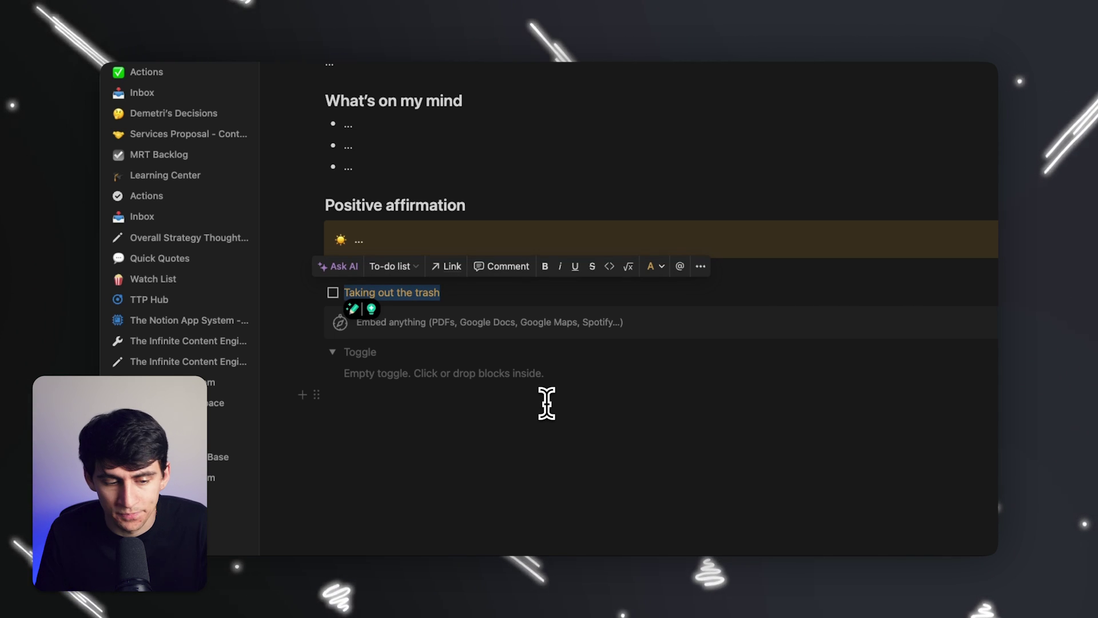
{"action": "left_click", "coordinate": [715, 535]}
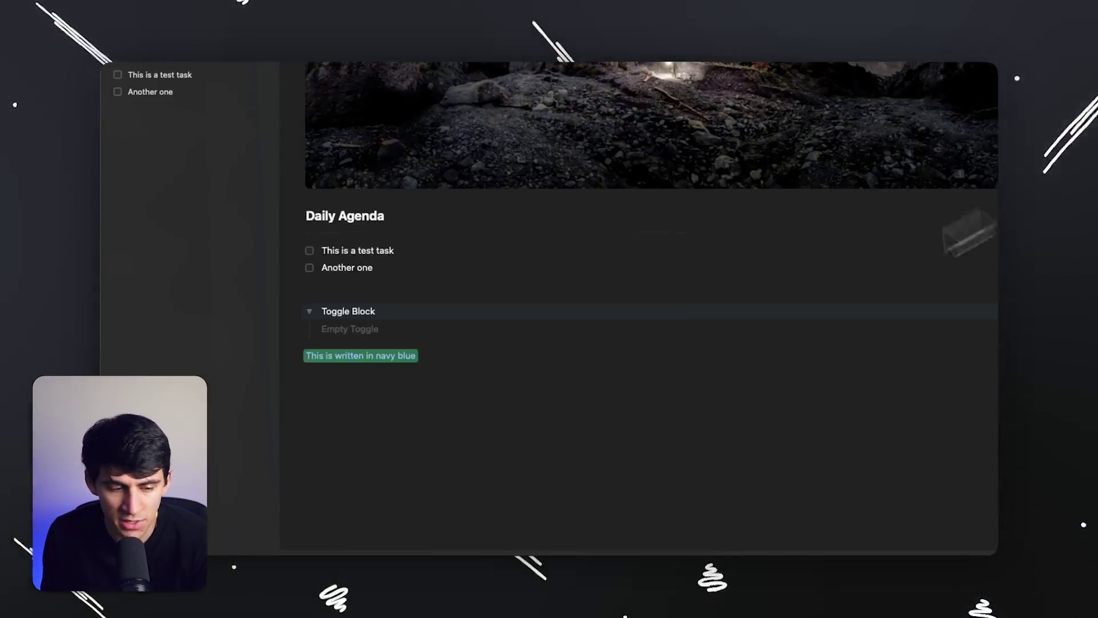
Start a new line below the green text and browse the slash-command and block-action lists without choosing.
{"action": "scroll", "coordinate": [651, 286], "scroll_direction": "down", "scroll_amount": 2}
{"action": "left_click", "coordinate": [532, 387]}
{"action": "type", "text": "/"}
{"action": "scroll", "coordinate": [430, 400], "scroll_direction": "down", "scroll_amount": 5}
{"action": "scroll", "coordinate": [427, 399], "scroll_direction": "up", "scroll_amount": 2}
{"action": "scroll", "coordinate": [426, 399], "scroll_direction": "down", "scroll_amount": 2}
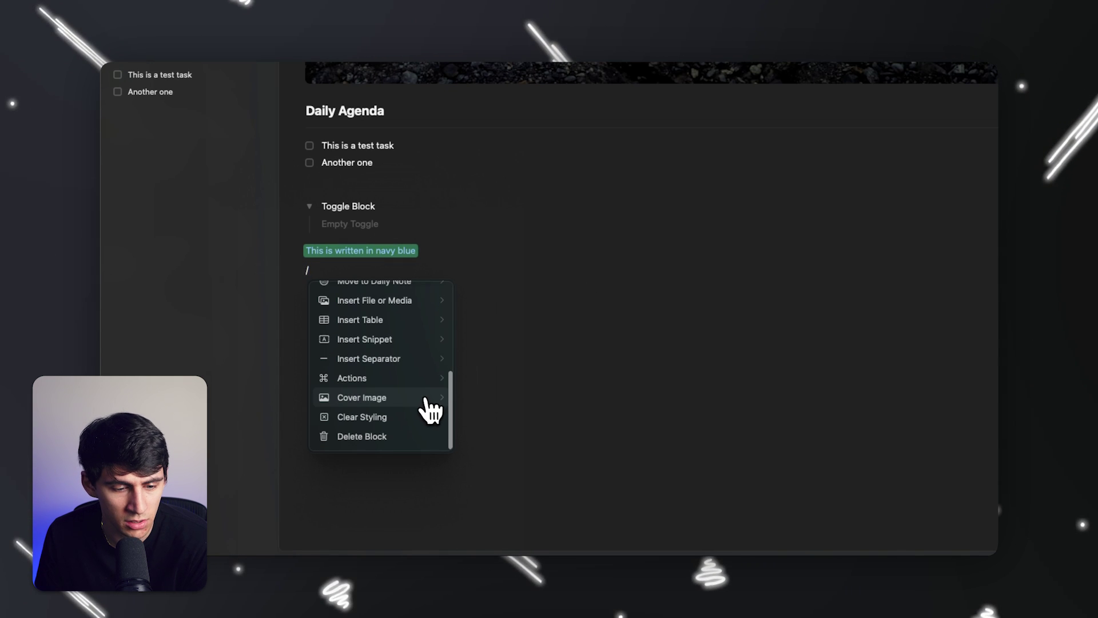
{"action": "left_click", "coordinate": [414, 379]}
{"action": "scroll", "coordinate": [407, 417], "scroll_direction": "down", "scroll_amount": 1}
{"action": "scroll", "coordinate": [407, 406], "scroll_direction": "up", "scroll_amount": 1}
{"action": "left_click", "coordinate": [358, 266]}
{"action": "type", "text": "/"}
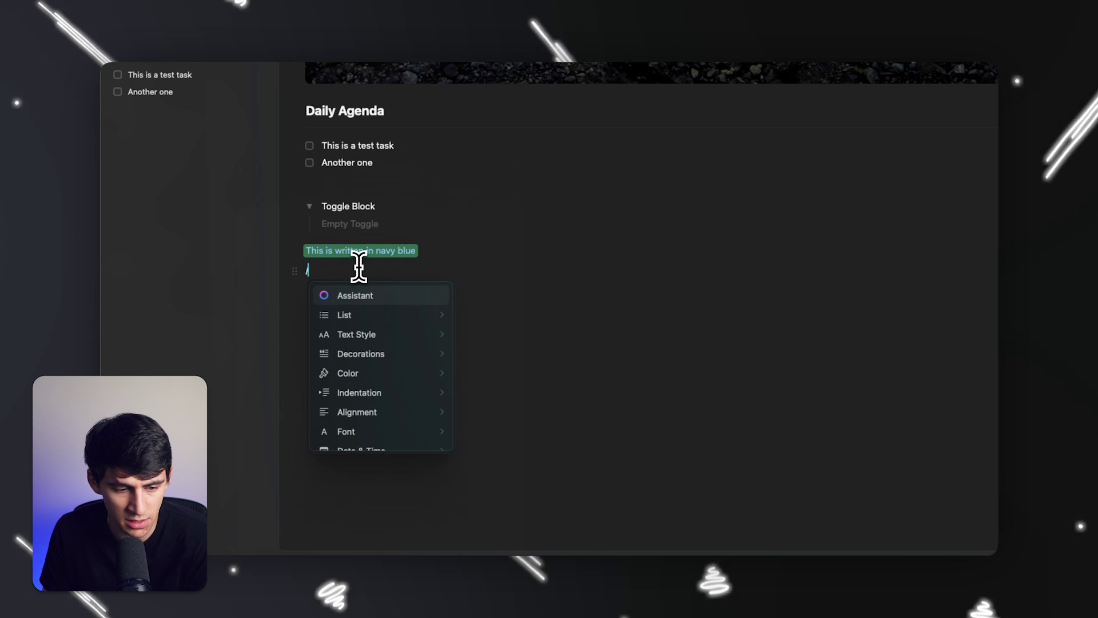
{"action": "scroll", "coordinate": [354, 318], "scroll_direction": "down", "scroll_amount": 3}
{"action": "scroll", "coordinate": [355, 318], "scroll_direction": "up", "scroll_amount": 3}
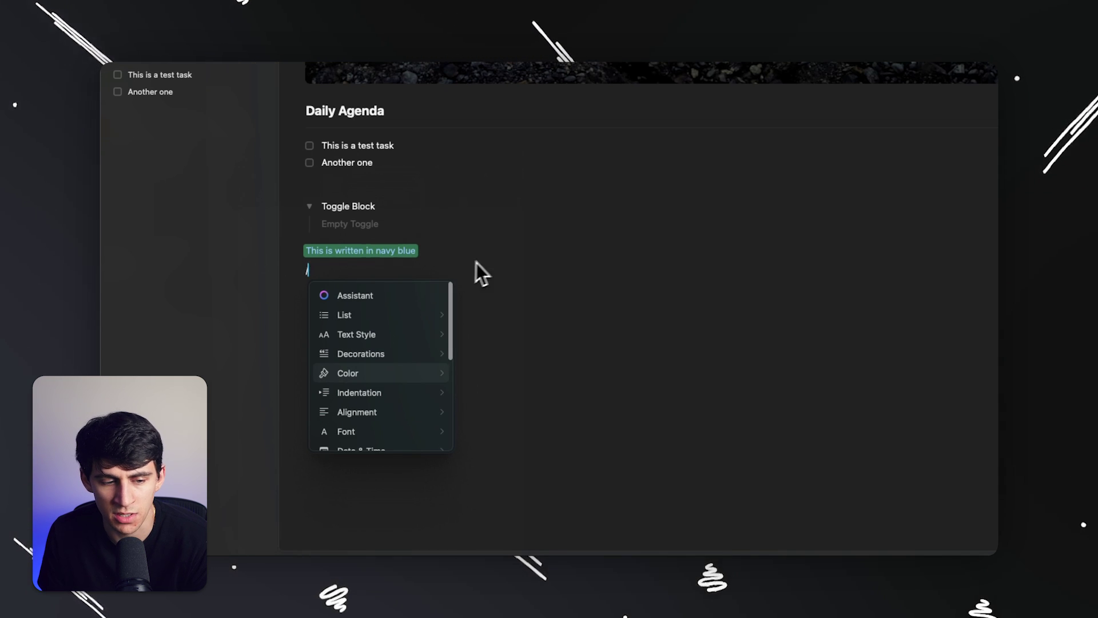
{"action": "left_click", "coordinate": [440, 266]}
Drag a whiteboard from the Insert panel into the document and position it below the green line.
{"action": "left_click_drag", "start_coordinate": [915, 318], "coordinate": [569, 471]}
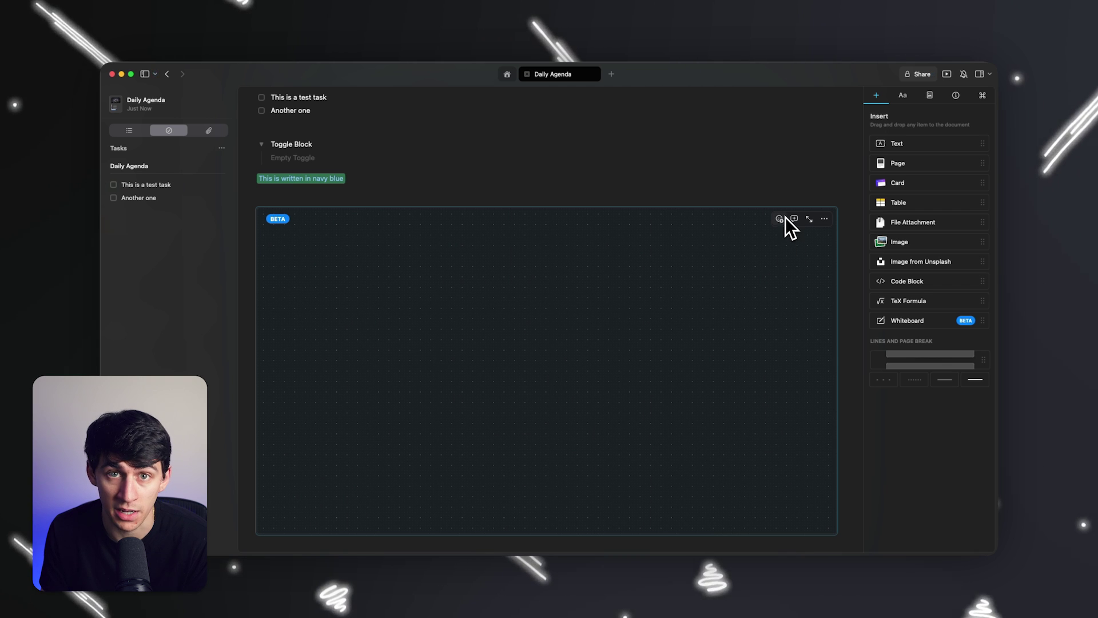
{"action": "scroll", "coordinate": [395, 248], "scroll_direction": "up", "scroll_amount": 5}
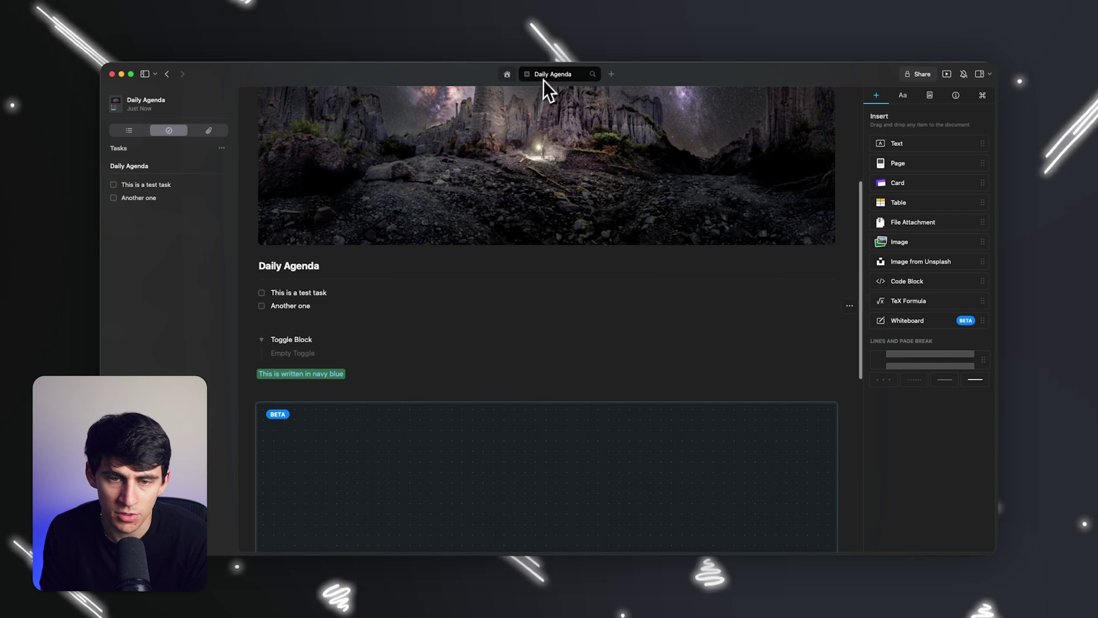
{"action": "scroll", "coordinate": [532, 395], "scroll_direction": "down", "scroll_amount": 2}
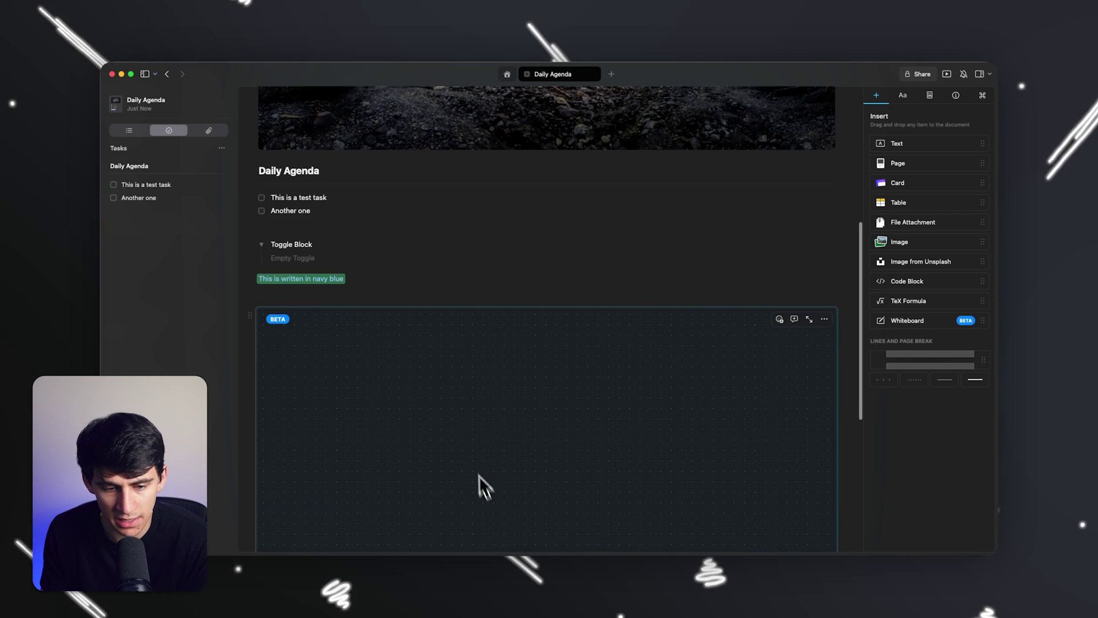
{"action": "scroll", "coordinate": [616, 234], "scroll_direction": "down", "scroll_amount": 3}
{"action": "left_click_drag", "start_coordinate": [538, 238], "coordinate": [514, 432]}
{"action": "mouse_move", "coordinate": [498, 541]}
{"action": "left_click", "coordinate": [430, 539]}
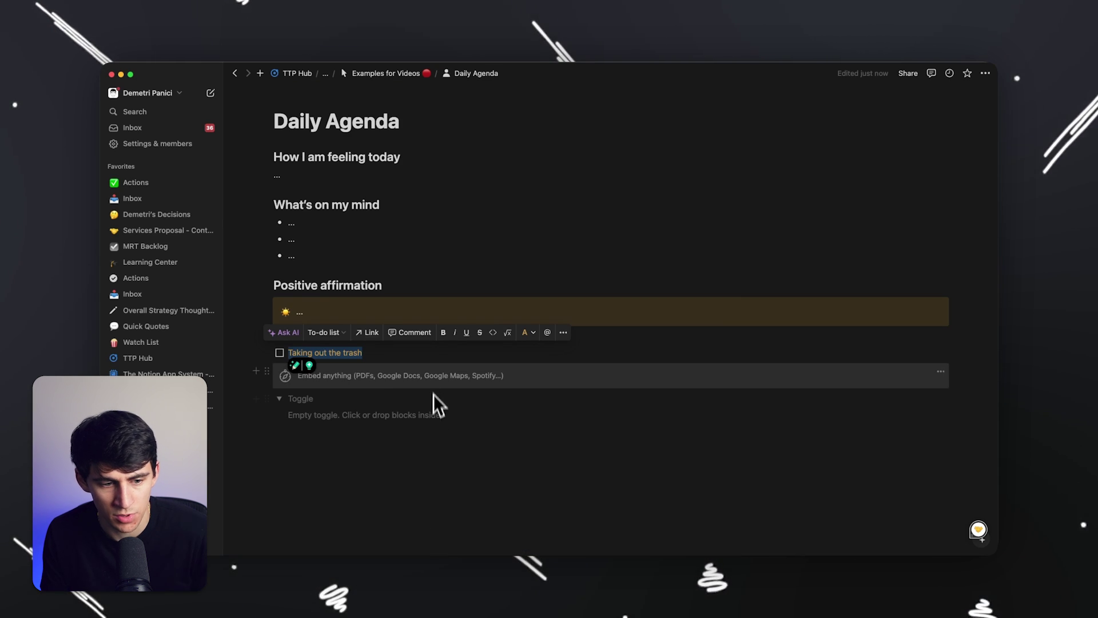
{"action": "left_click_drag", "start_coordinate": [268, 203], "coordinate": [335, 409]}
{"action": "left_click", "coordinate": [588, 539]}
{"action": "left_click_drag", "start_coordinate": [258, 296], "coordinate": [317, 359]}
{"action": "scroll", "coordinate": [318, 362], "scroll_direction": "down", "scroll_amount": 1}
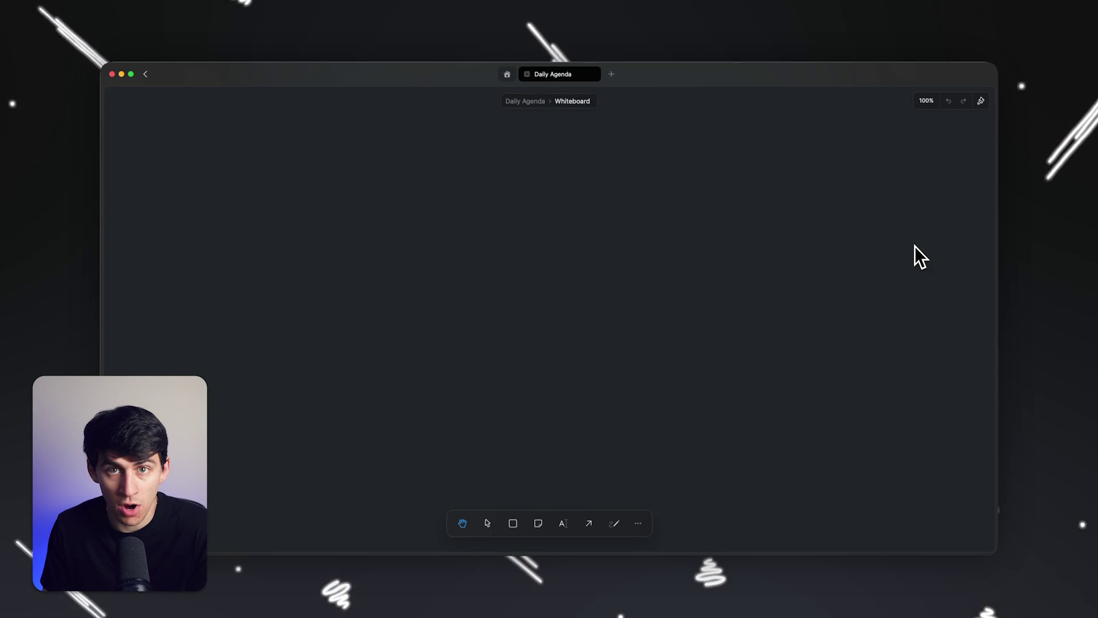
Draw a freehand zigzag across the whiteboard, then undo it.
{"action": "left_click", "coordinate": [614, 524]}
{"action": "mouse_move", "coordinate": [409, 295]}
{"action": "left_mouse_down"}
{"action": "mouse_move", "coordinate": [452, 327]}
{"action": "mouse_move", "coordinate": [515, 221]}
{"action": "mouse_move", "coordinate": [773, 284]}
{"action": "mouse_move", "coordinate": [674, 245]}
{"action": "mouse_move", "coordinate": [509, 289]}
{"action": "mouse_move", "coordinate": [503, 338]}
{"action": "mouse_move", "coordinate": [444, 249]}
{"action": "mouse_move", "coordinate": [501, 260]}
{"action": "mouse_move", "coordinate": [473, 367]}
{"action": "mouse_move", "coordinate": [527, 282]}
{"action": "mouse_move", "coordinate": [590, 267]}
{"action": "left_mouse_up"}
{"action": "key", "text": "super+z"}
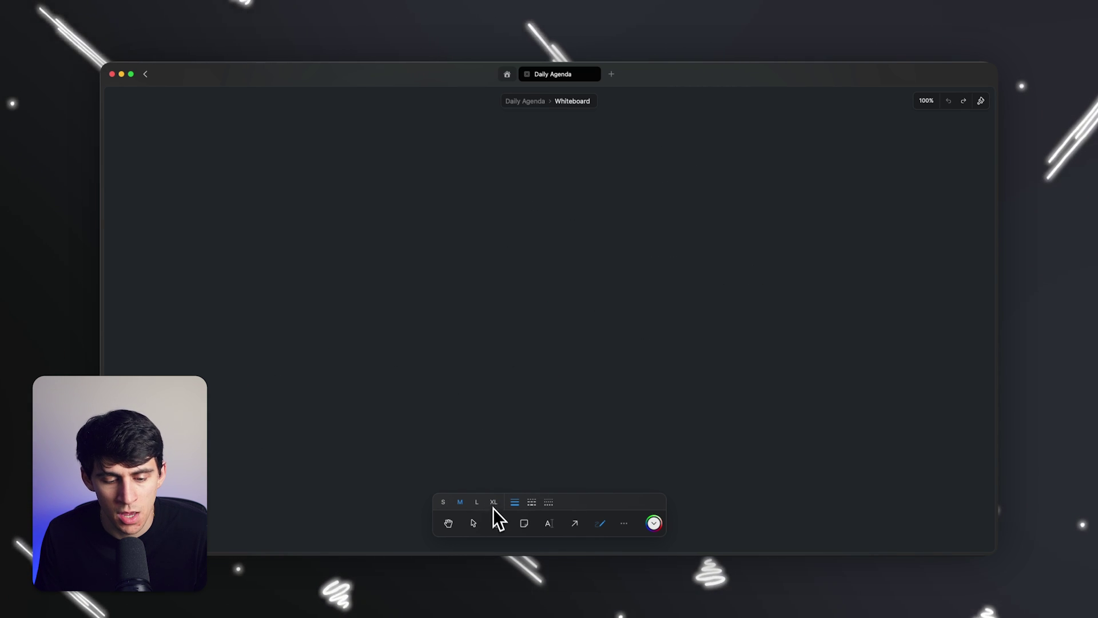
Draw a left rectangle and a right square joined by an arrow attached to both.
{"action": "left_click", "coordinate": [500, 523]}
{"action": "left_click_drag", "start_coordinate": [326, 200], "coordinate": [480, 313]}
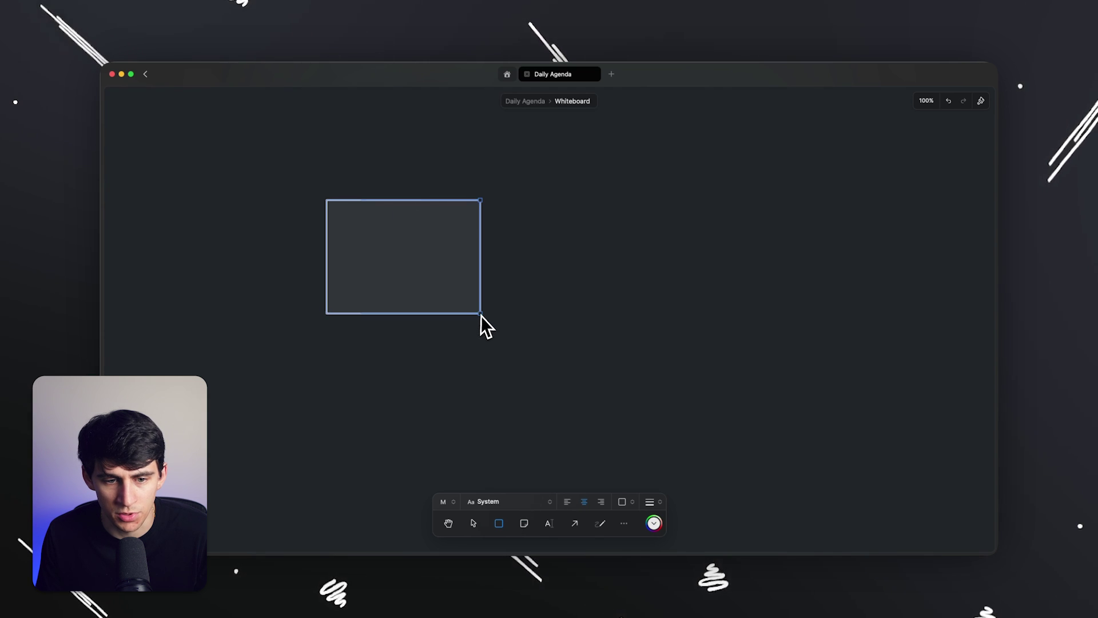
{"action": "left_click", "coordinate": [575, 524]}
{"action": "left_click_drag", "start_coordinate": [483, 257], "coordinate": [611, 259]}
{"action": "left_click", "coordinate": [499, 523]}
{"action": "left_click_drag", "start_coordinate": [644, 194], "coordinate": [776, 323]}
{"action": "left_click", "coordinate": [581, 260]}
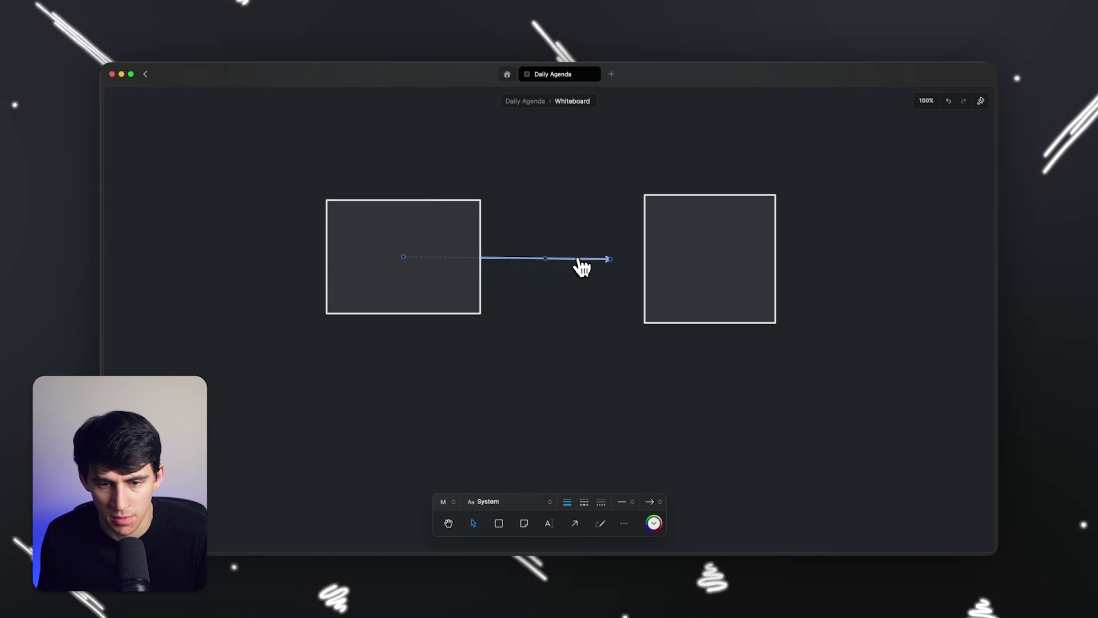
{"action": "left_click_drag", "start_coordinate": [588, 264], "coordinate": [656, 269]}
{"action": "left_click_drag", "start_coordinate": [419, 260], "coordinate": [485, 270]}
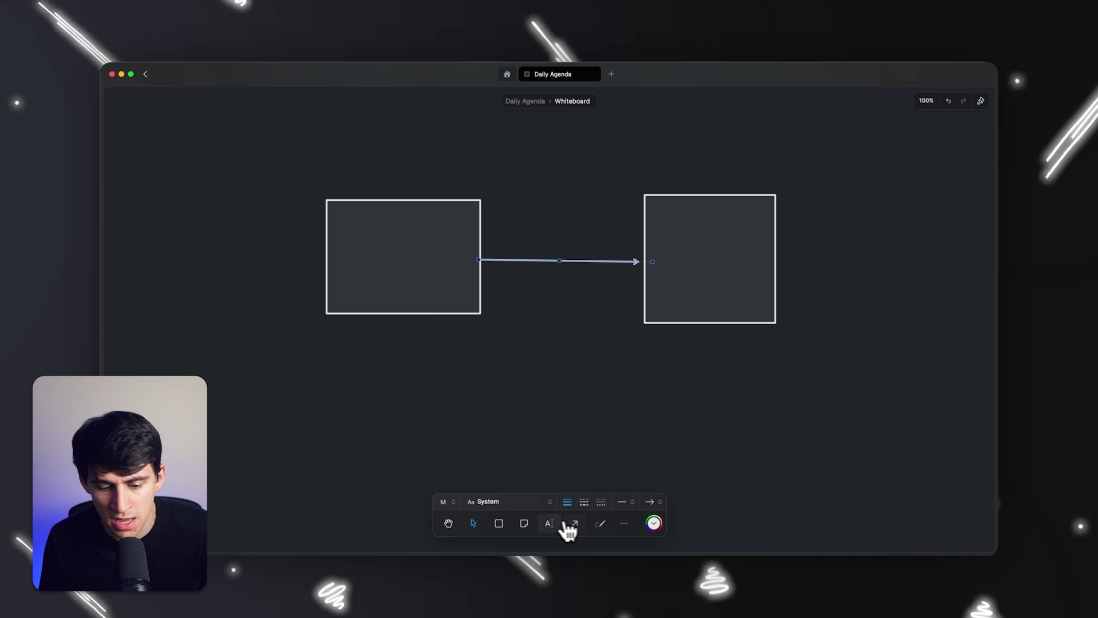
{"action": "left_click", "coordinate": [524, 524]}
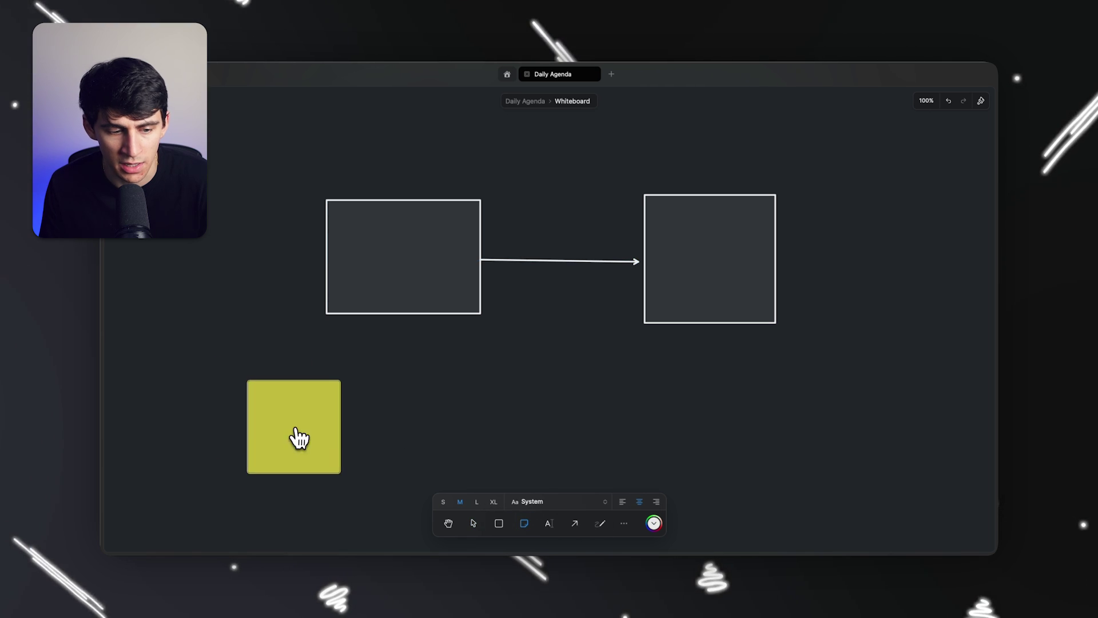
Place a yellow sticky note below the left box and draw an arrow to it from the right box.
{"action": "left_click", "coordinate": [249, 423]}
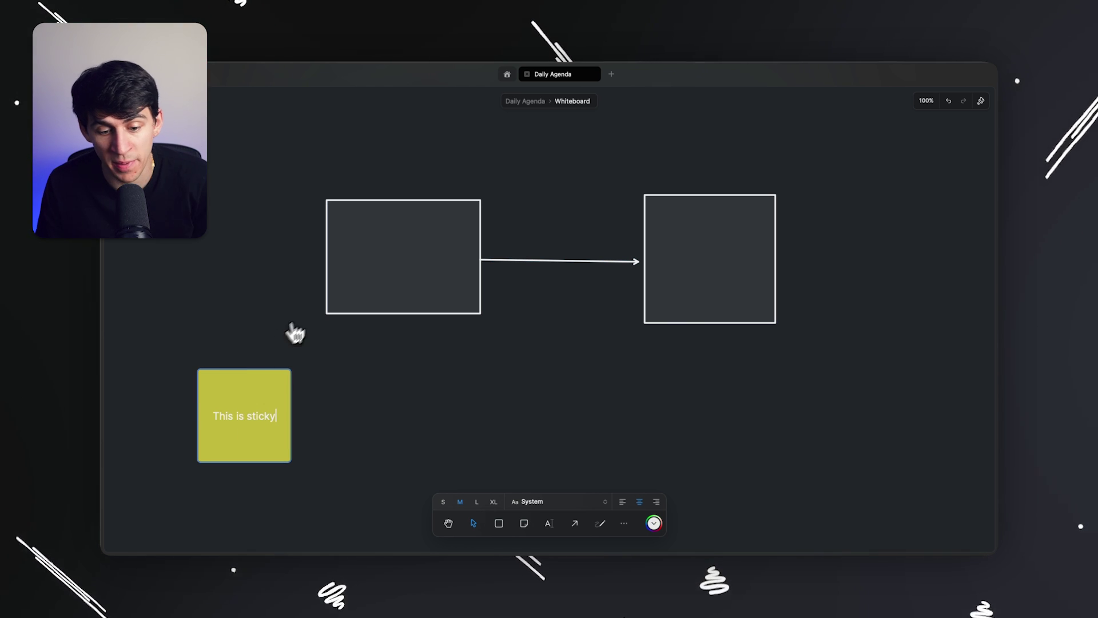
{"action": "left_click", "coordinate": [575, 523]}
{"action": "left_click_drag", "start_coordinate": [652, 309], "coordinate": [297, 401]}
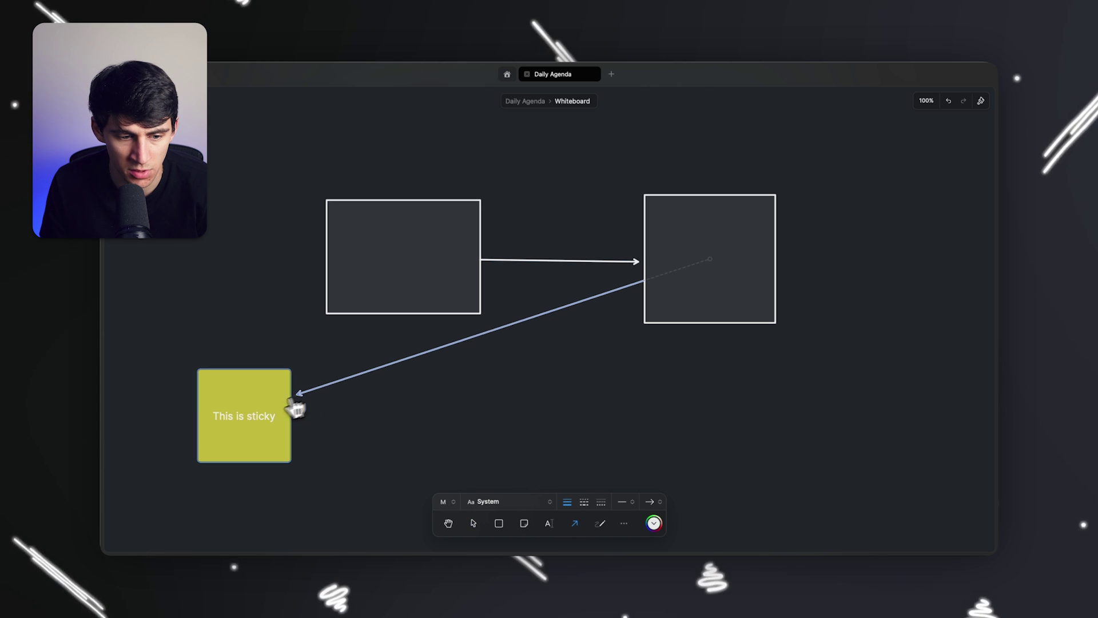
{"action": "left_click", "coordinate": [474, 523]}
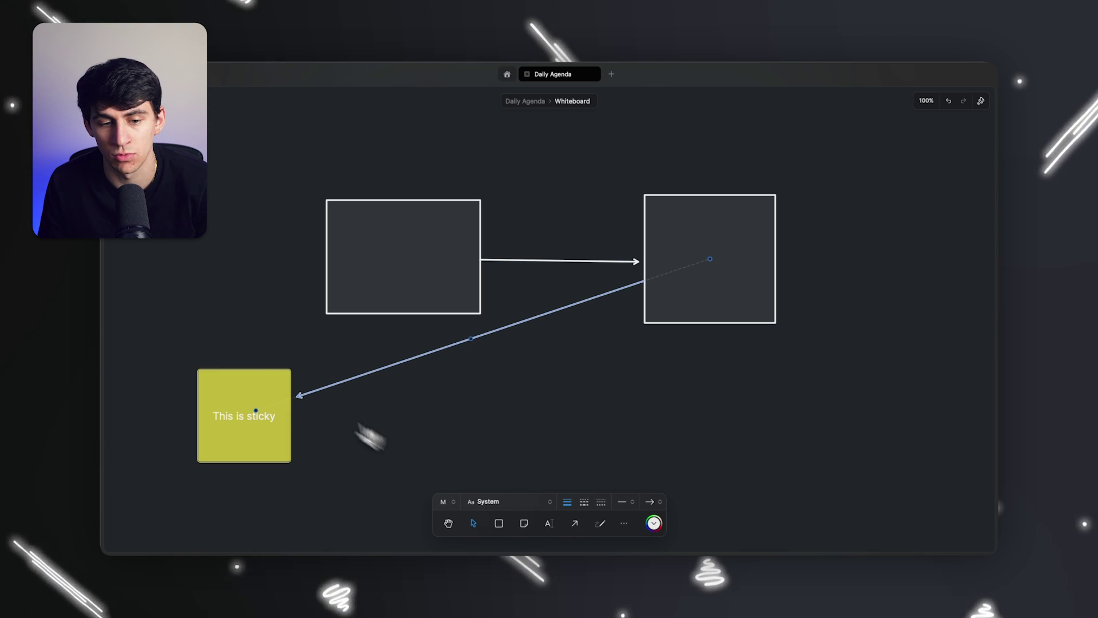
Add orange text 'It is all you kind of need brother' right of the sticky note.
{"action": "left_click", "coordinate": [549, 523]}
{"action": "left_click", "coordinate": [553, 424]}
{"action": "type", "text": "It is all you kind of need brother"}
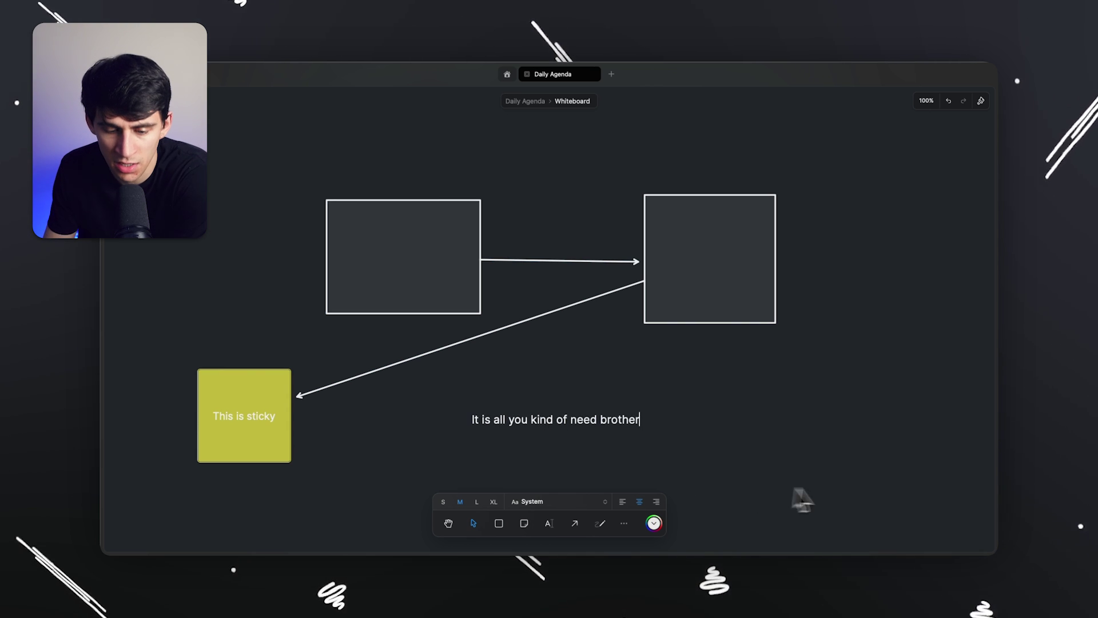
{"action": "left_click", "coordinate": [655, 523]}
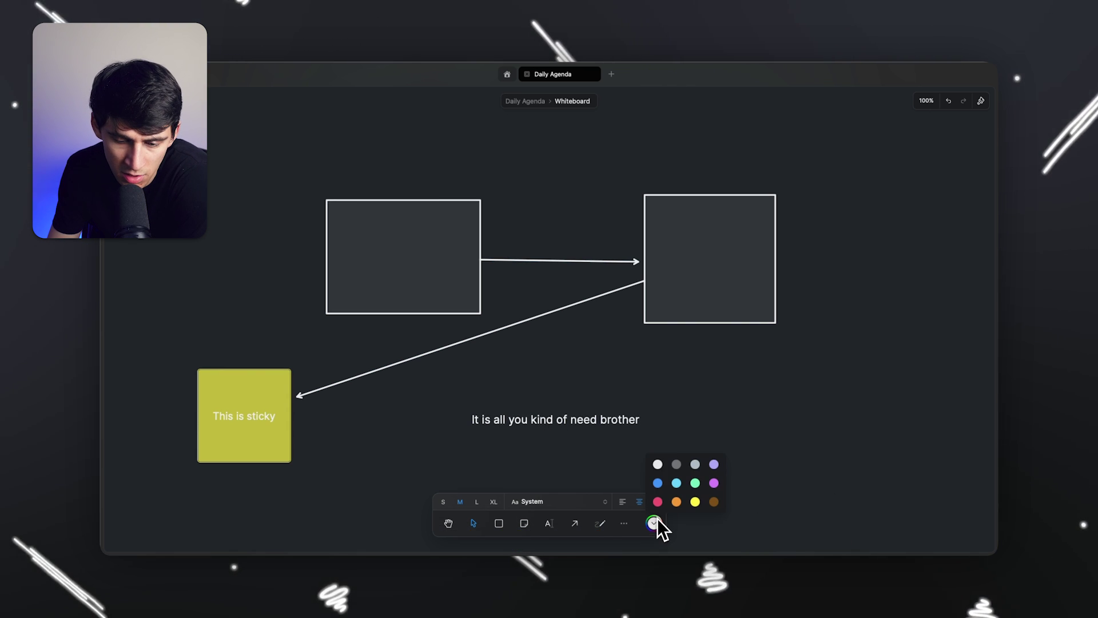
{"action": "left_click", "coordinate": [676, 501]}
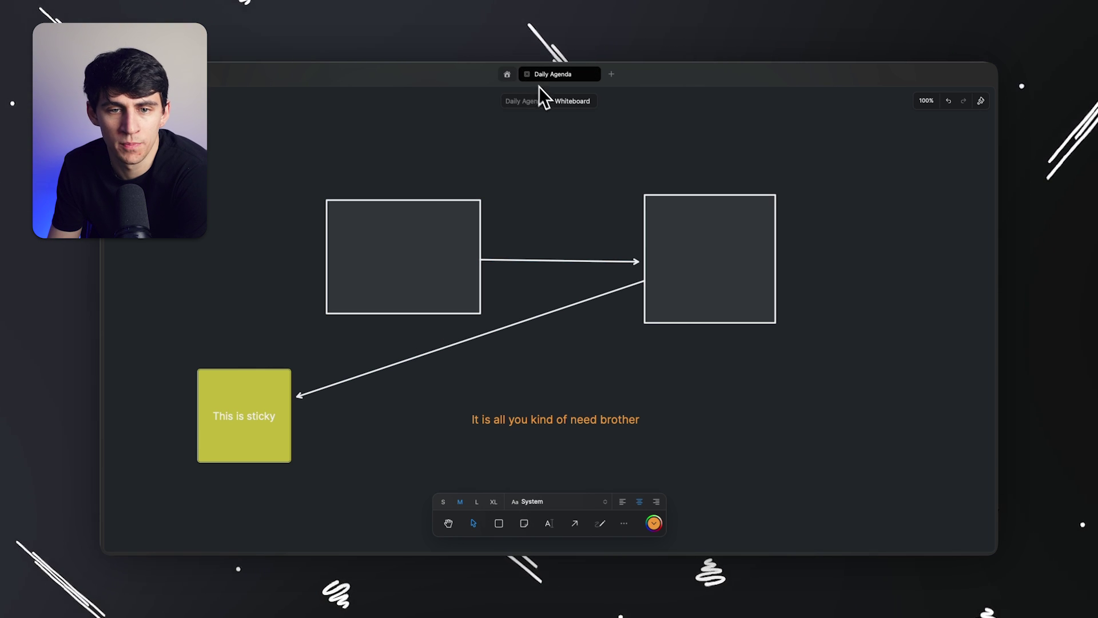
Leave the whiteboard for the Daily Agenda document and show Page Info and Actions in the sidebar.
{"action": "left_click", "coordinate": [535, 103]}
{"action": "scroll", "coordinate": [638, 213], "scroll_direction": "down", "scroll_amount": 3}
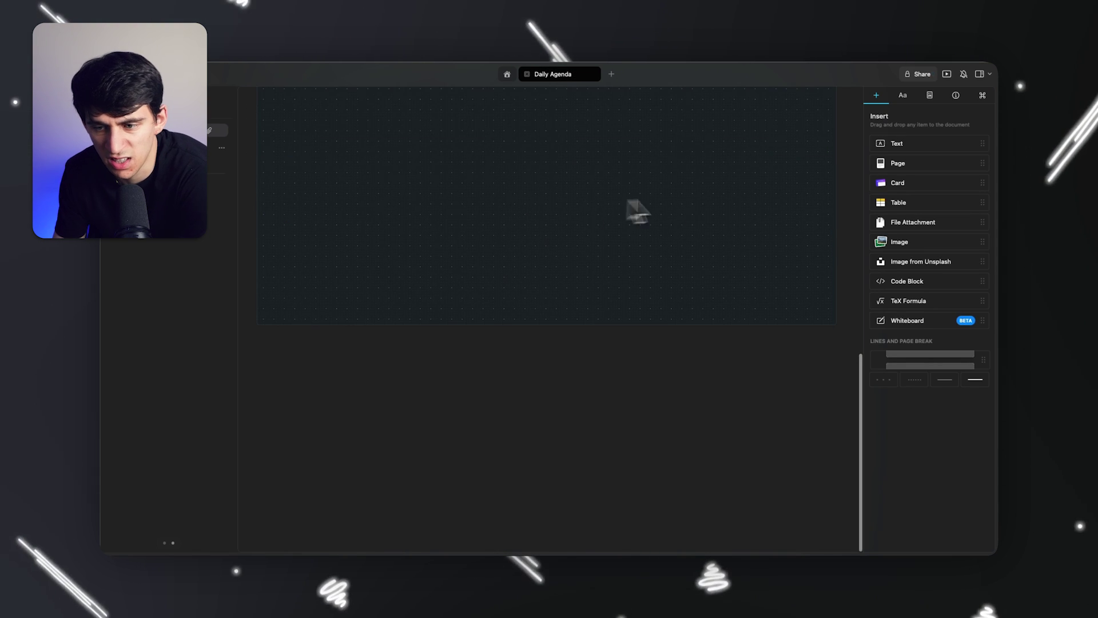
{"action": "scroll", "coordinate": [721, 217], "scroll_direction": "up", "scroll_amount": 10}
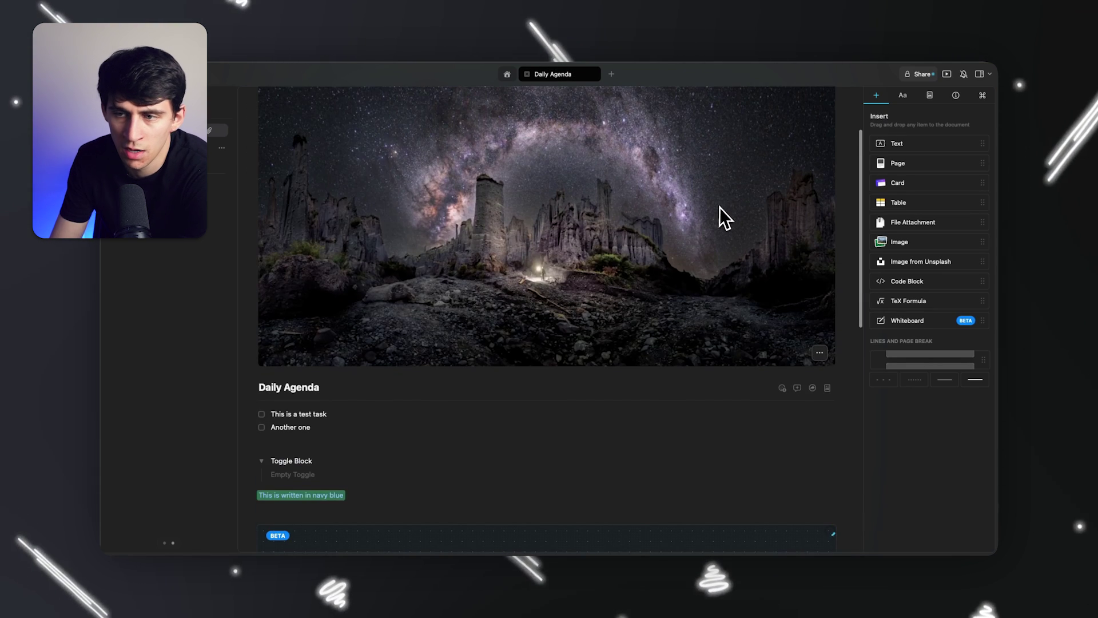
{"action": "left_click", "coordinate": [960, 97]}
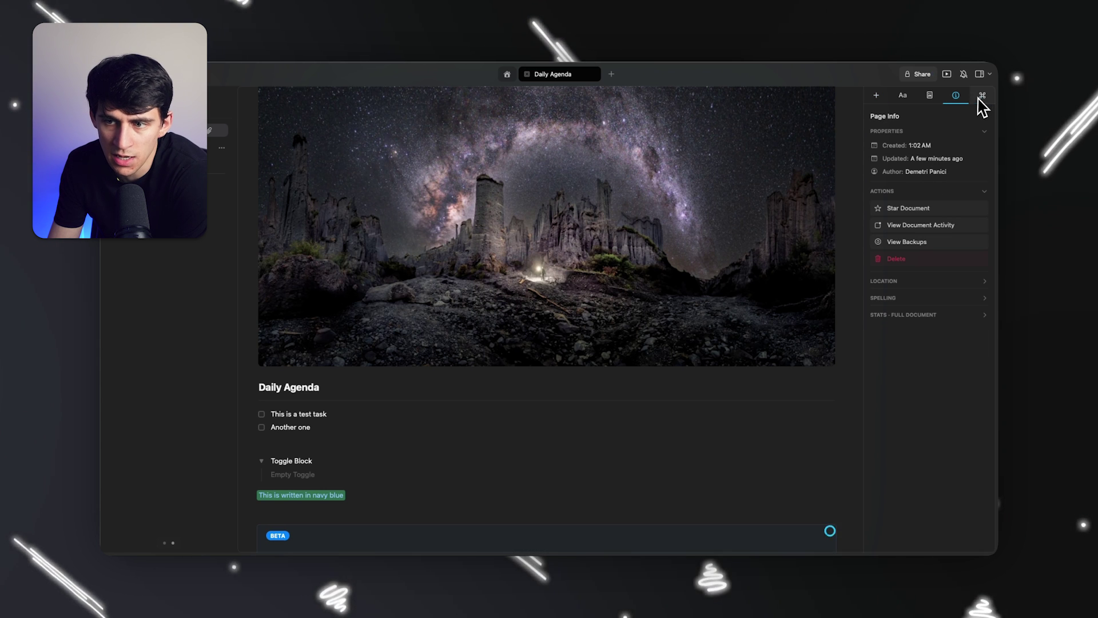
{"action": "left_click", "coordinate": [981, 97]}
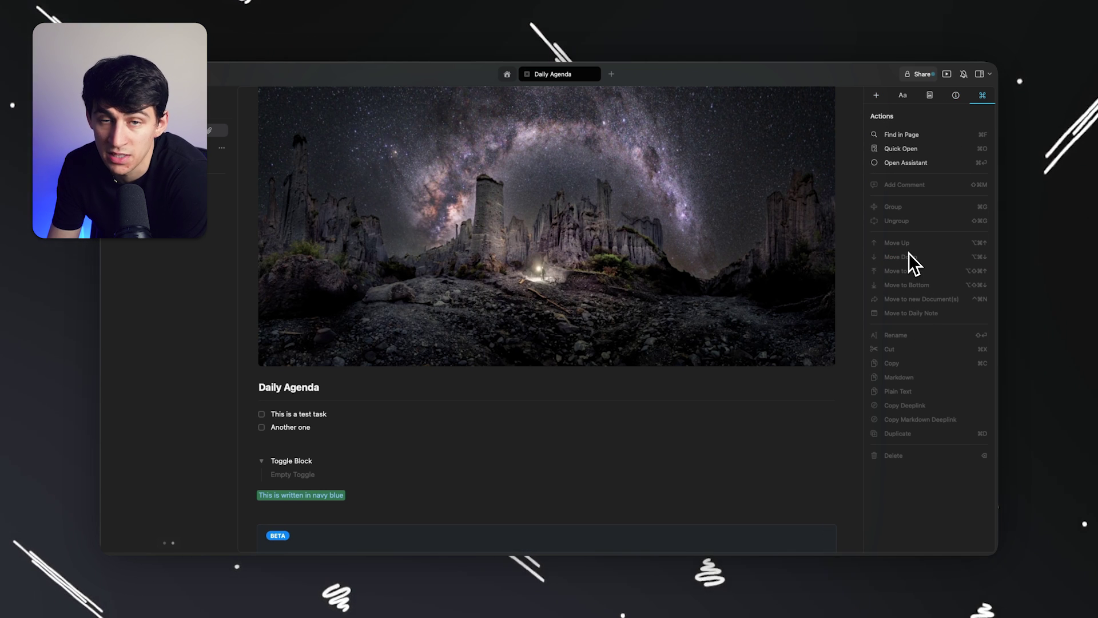
Start an empty line below the whiteboard, typing and deleting a slash command.
{"action": "scroll", "coordinate": [515, 286], "scroll_direction": "down", "scroll_amount": 10}
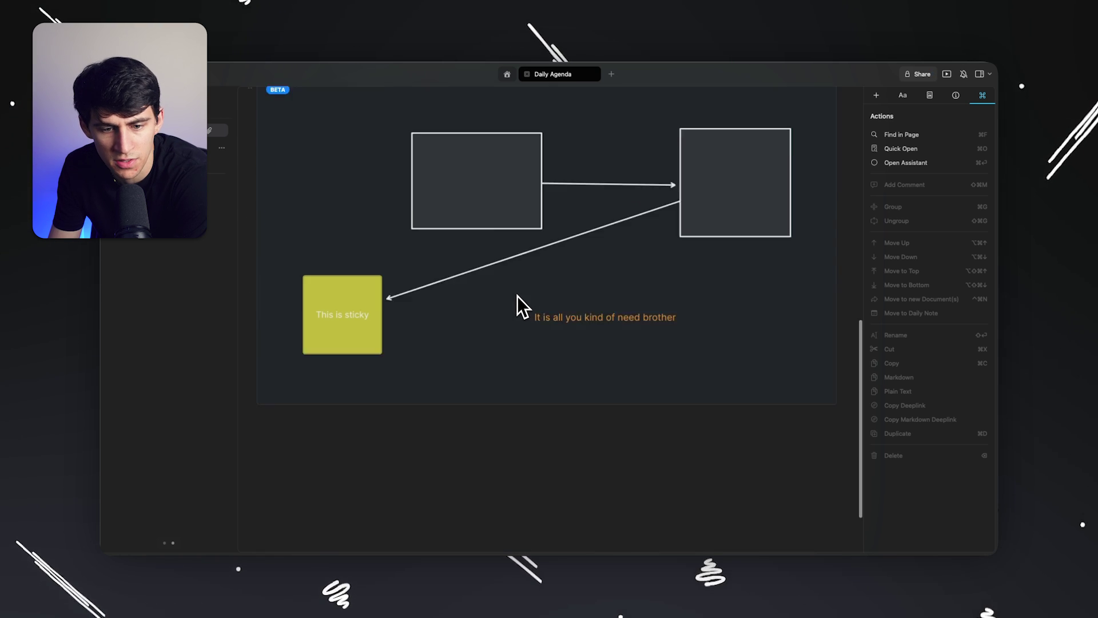
{"action": "scroll", "coordinate": [517, 296], "scroll_direction": "down", "scroll_amount": 2}
{"action": "left_click", "coordinate": [535, 406]}
{"action": "key", "text": "Return"}
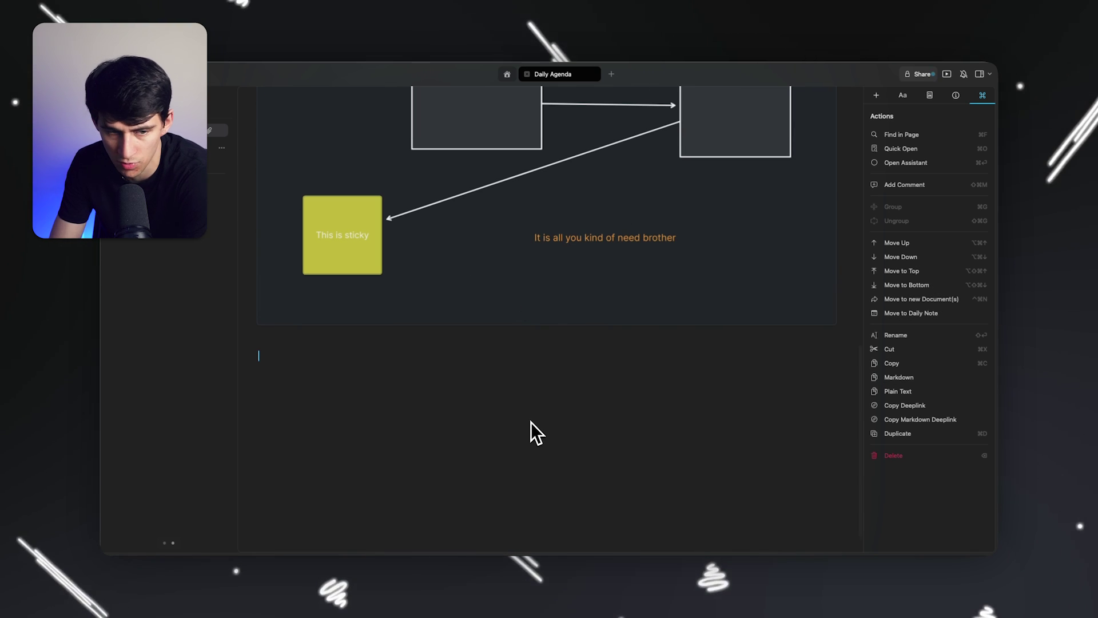
{"action": "type", "text": "/"}
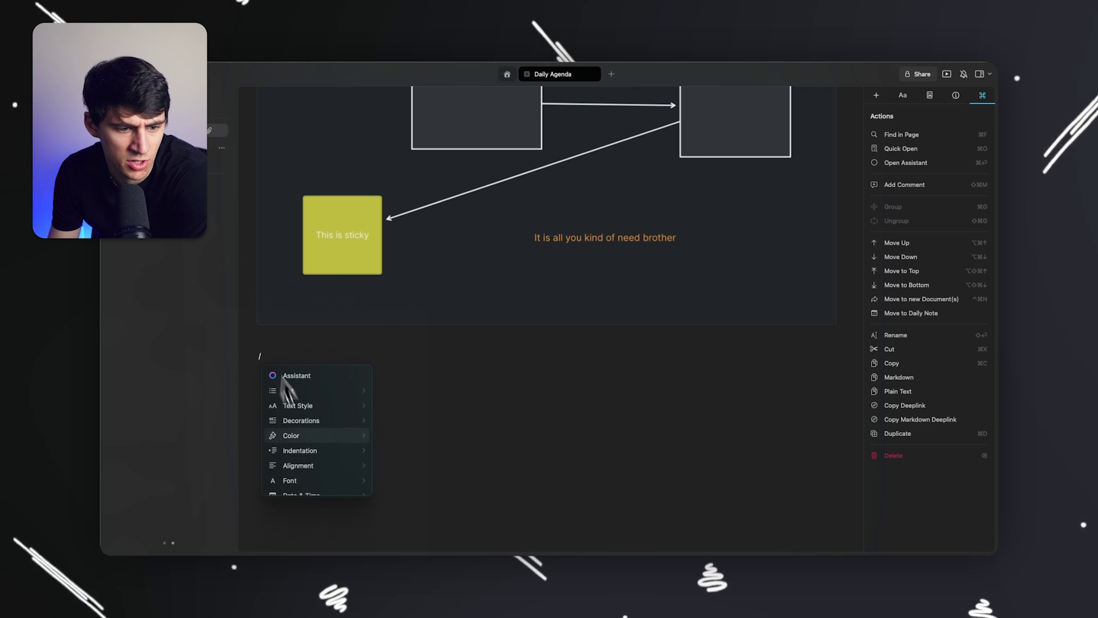
{"action": "key", "text": "BackSpace"}
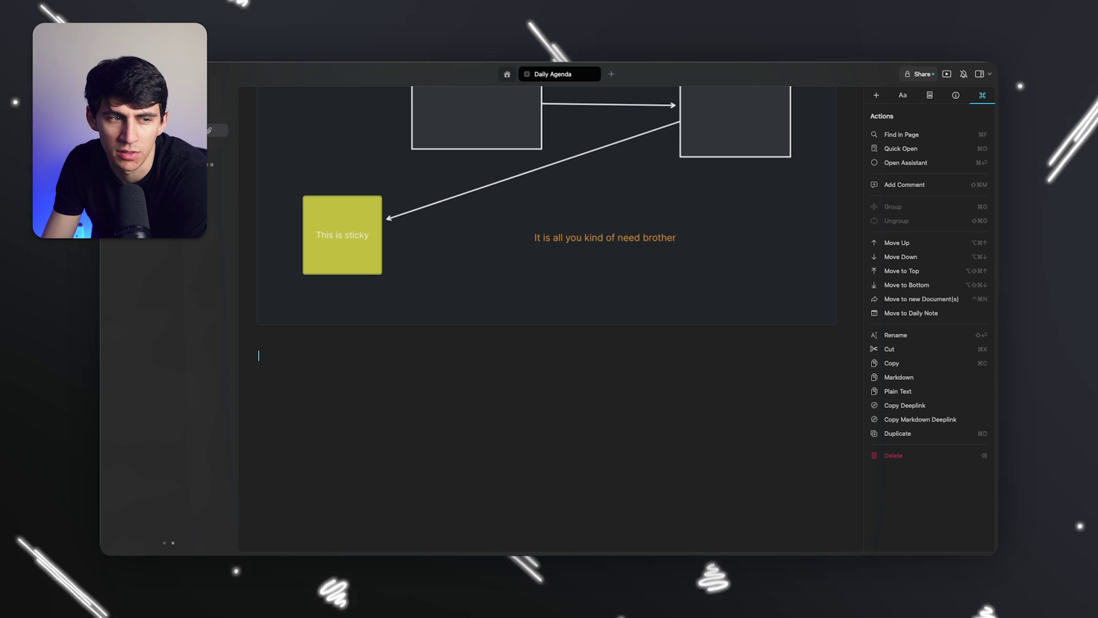
{"action": "scroll", "coordinate": [336, 238], "scroll_direction": "up", "scroll_amount": 10}
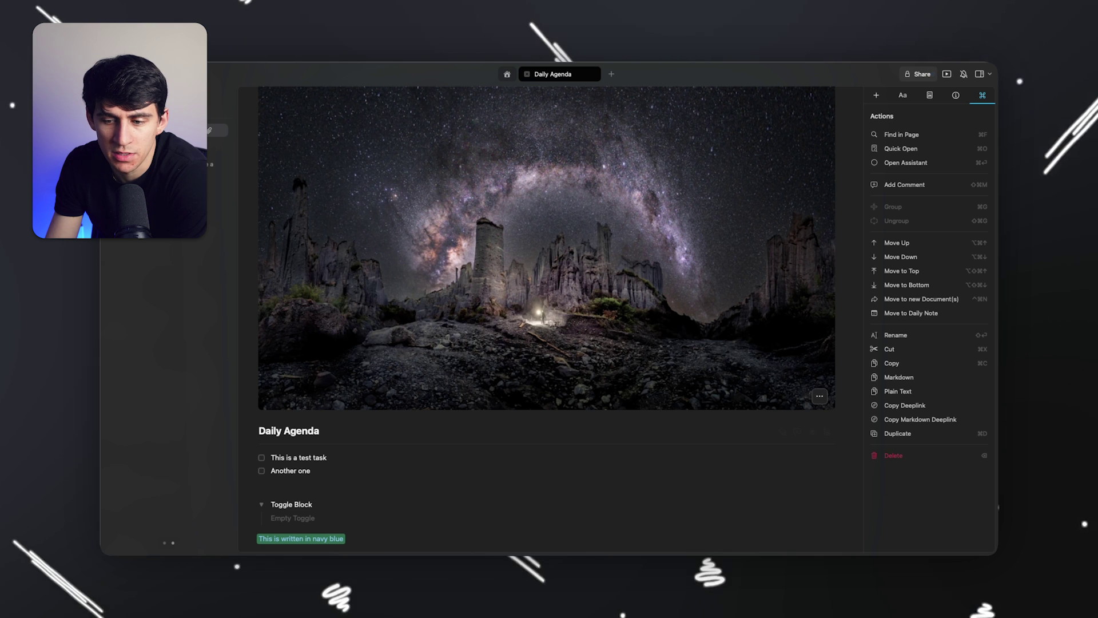
{"action": "scroll", "coordinate": [679, 326], "scroll_direction": "down", "scroll_amount": 3}
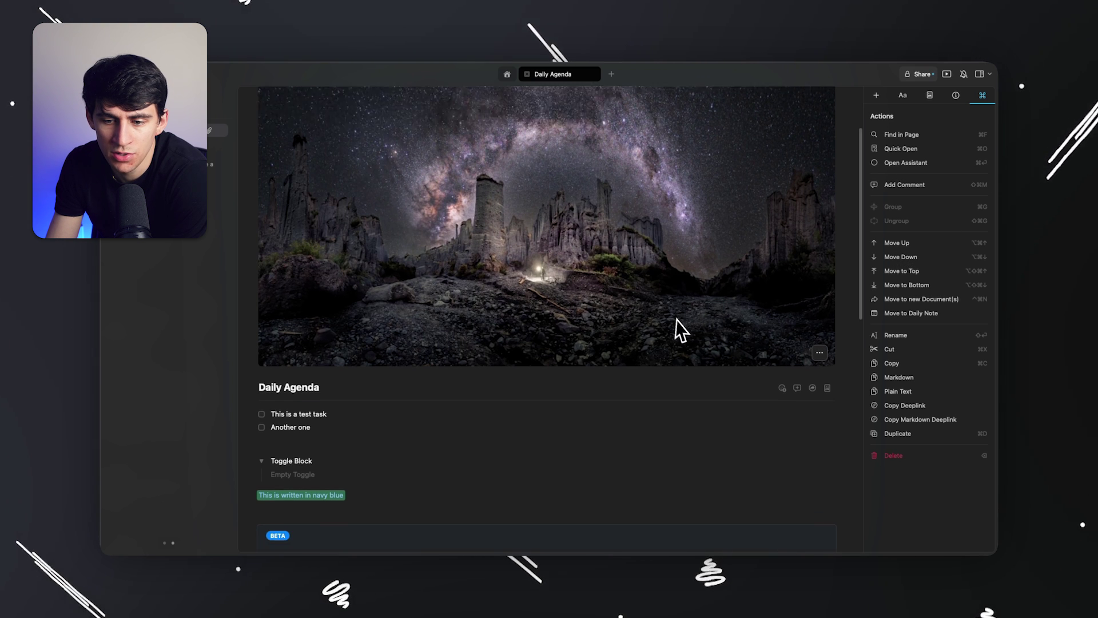
{"action": "left_click", "coordinate": [818, 306]}
{"action": "scroll", "coordinate": [818, 303], "scroll_direction": "down", "scroll_amount": 8}
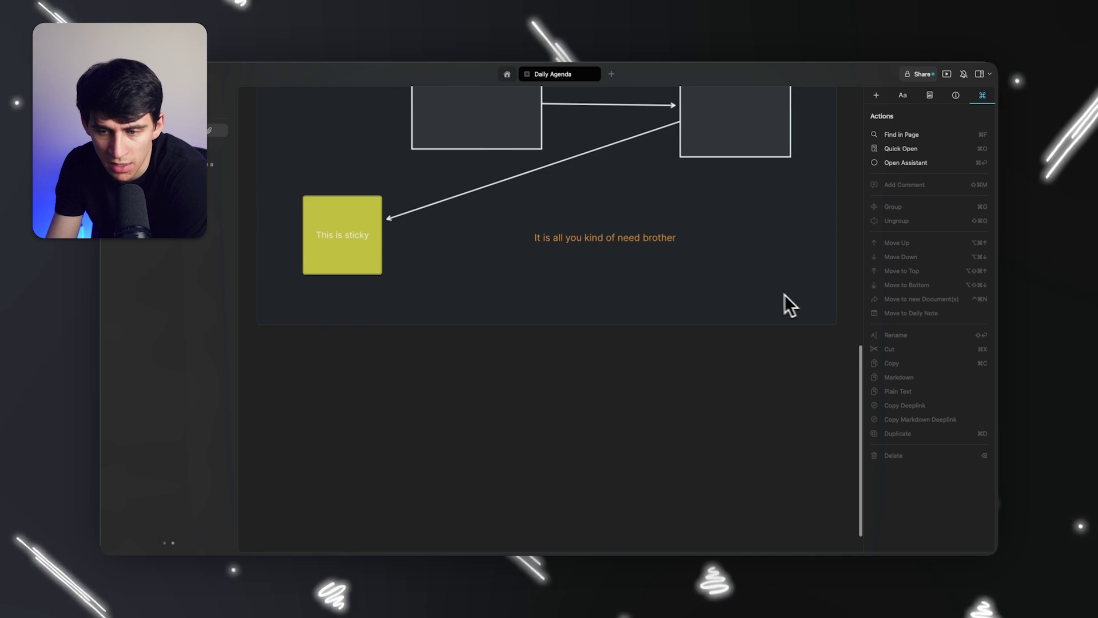
{"action": "scroll", "coordinate": [778, 295], "scroll_direction": "up", "scroll_amount": 3}
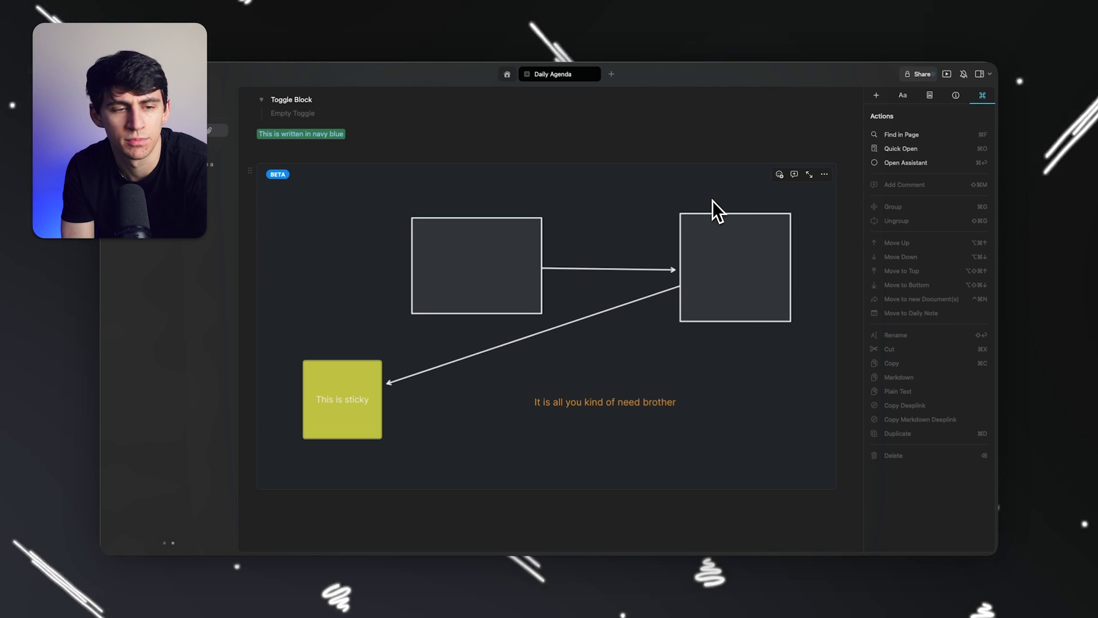
{"action": "scroll", "coordinate": [712, 200], "scroll_direction": "up", "scroll_amount": 10}
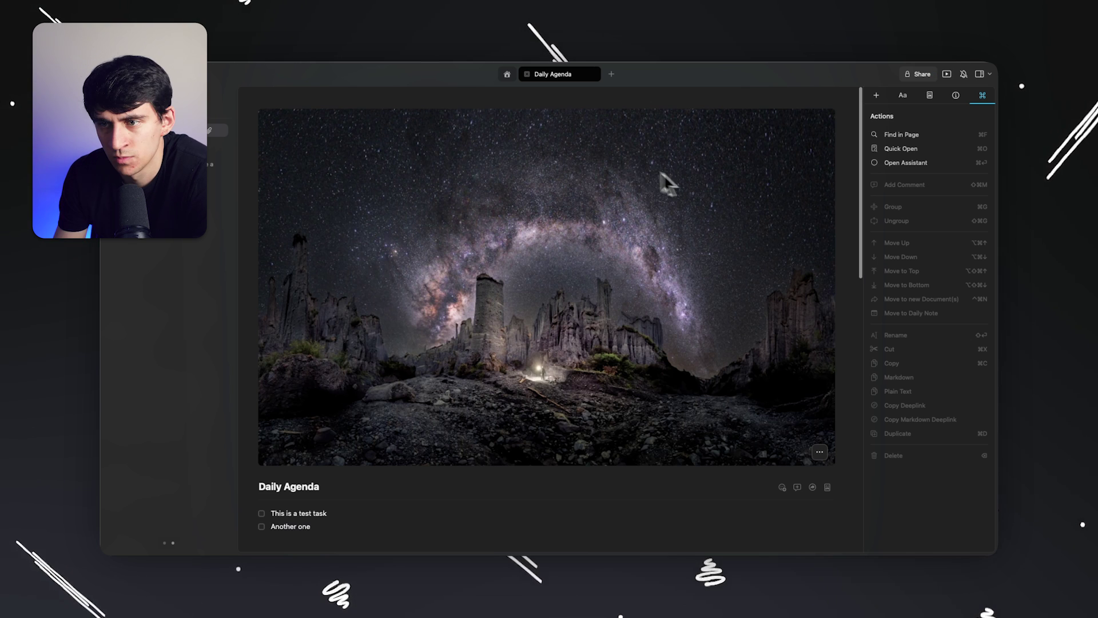
Present Daily Agenda full-screen, exit and re-present, and scroll through cover, tasks and whiteboard.
{"action": "left_click", "coordinate": [950, 74]}
{"action": "scroll", "coordinate": [434, 468], "scroll_direction": "down", "scroll_amount": 8}
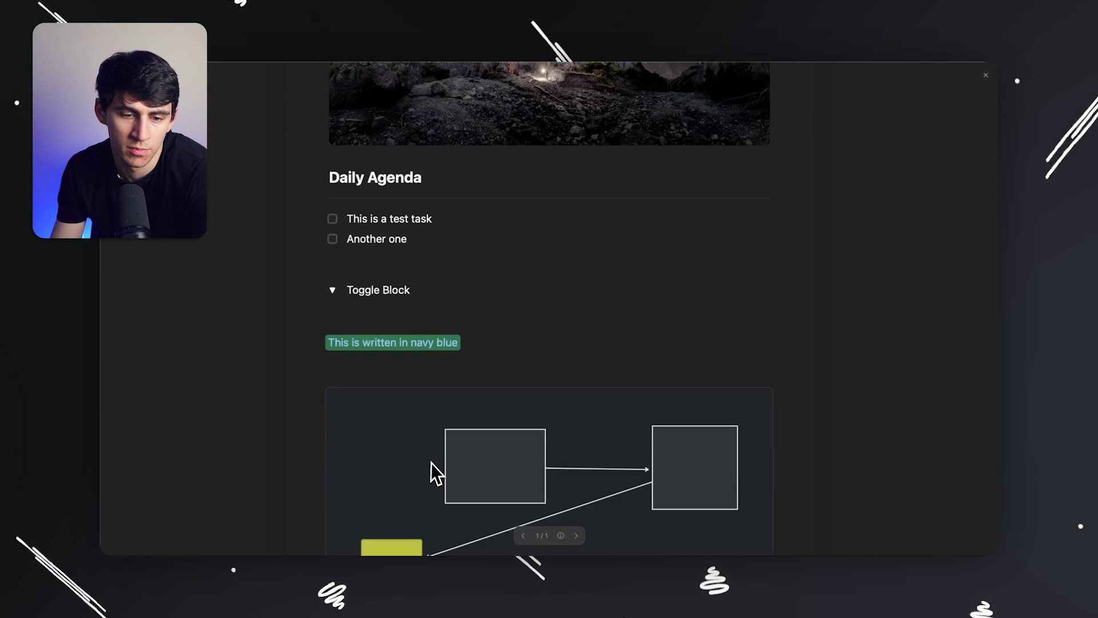
{"action": "scroll", "coordinate": [441, 470], "scroll_direction": "up", "scroll_amount": 8}
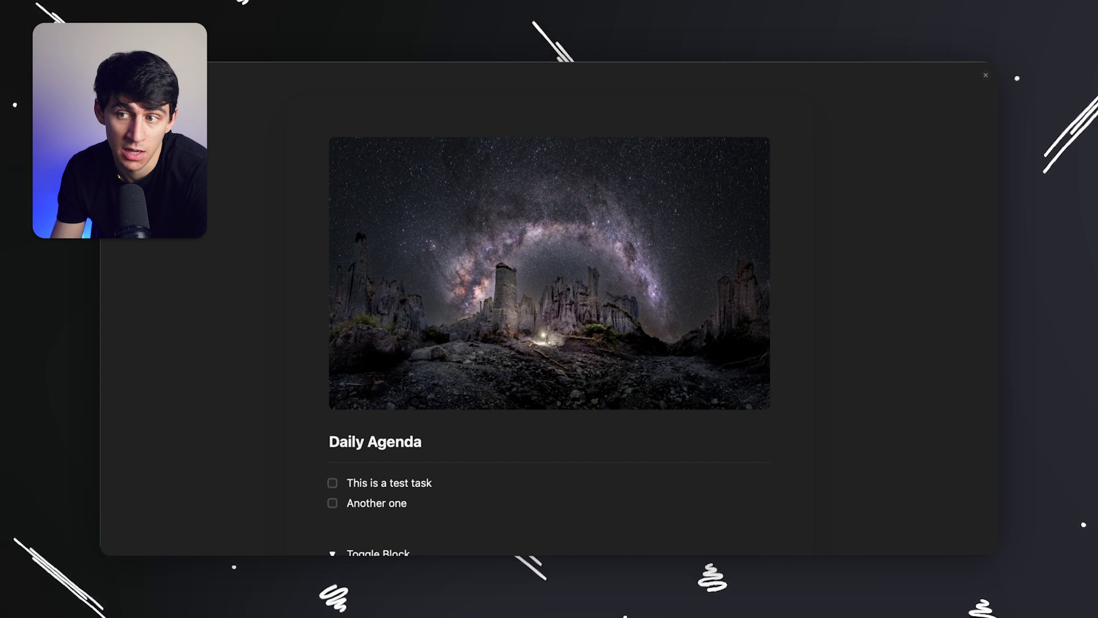
{"action": "left_click", "coordinate": [985, 75]}
{"action": "left_click", "coordinate": [947, 74]}
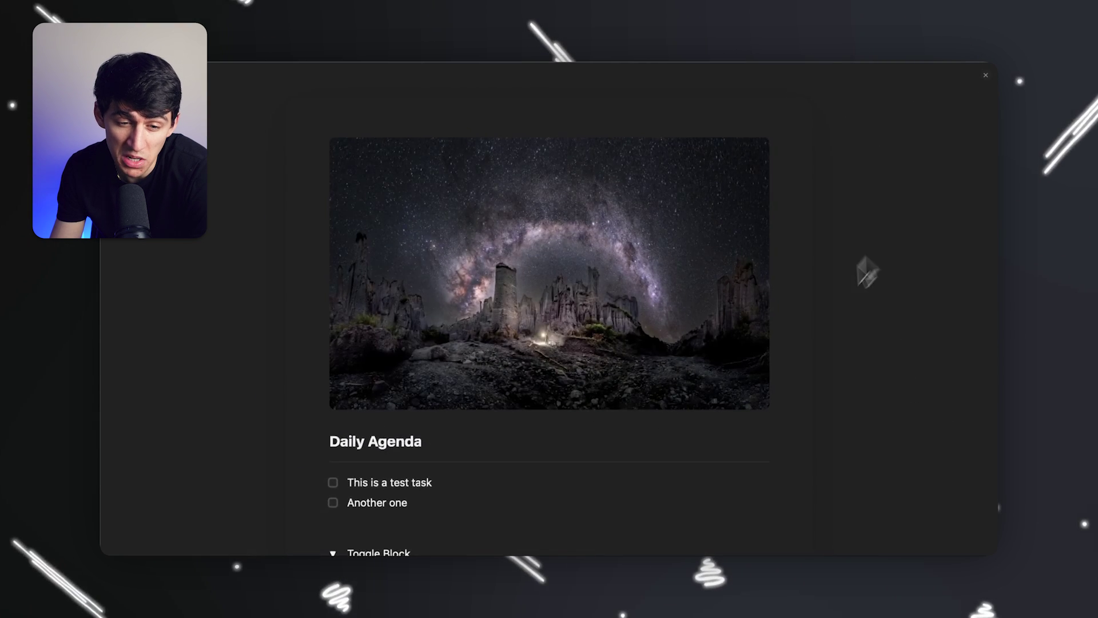
{"action": "scroll", "coordinate": [777, 324], "scroll_direction": "down", "scroll_amount": 6}
{"action": "scroll", "coordinate": [781, 343], "scroll_direction": "up", "scroll_amount": 7}
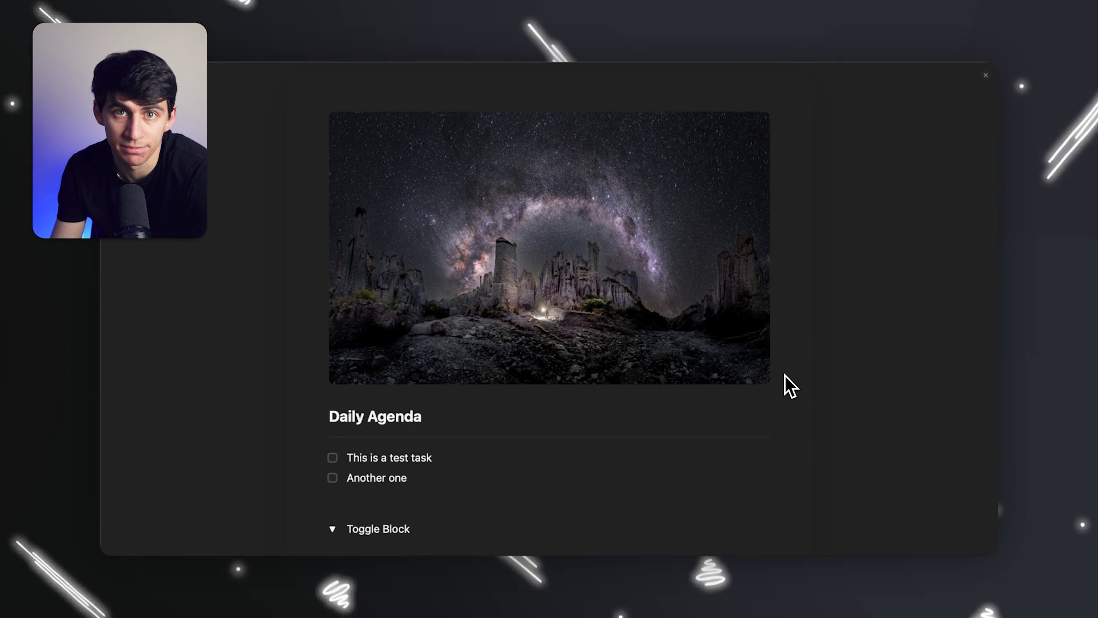
{"action": "scroll", "coordinate": [784, 375], "scroll_direction": "down", "scroll_amount": 6}
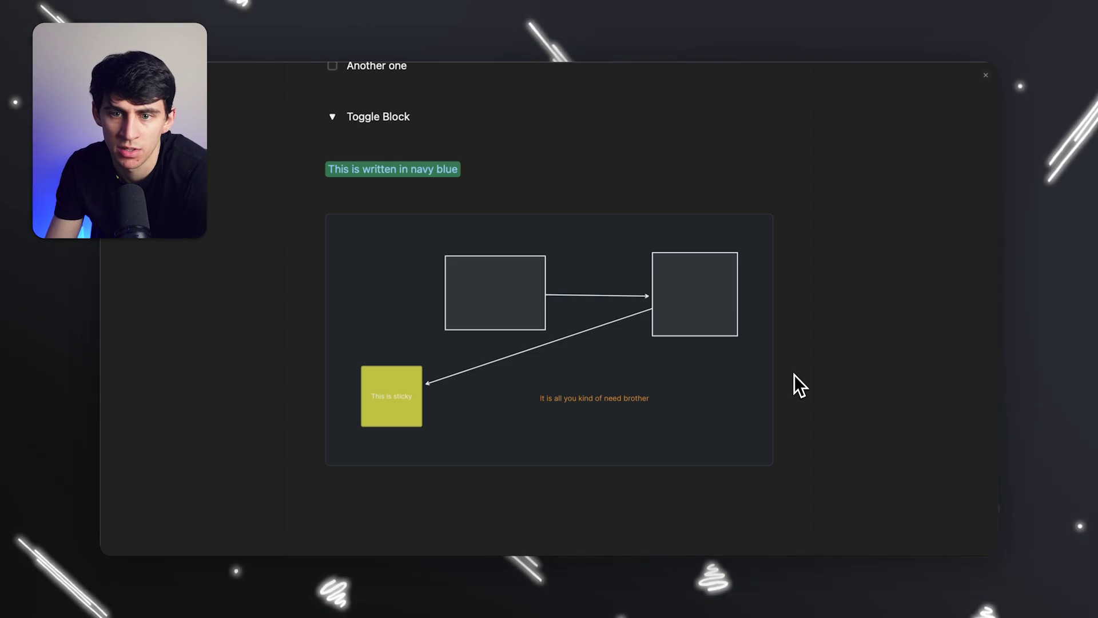
{"action": "scroll", "coordinate": [790, 395], "scroll_direction": "up", "scroll_amount": 6}
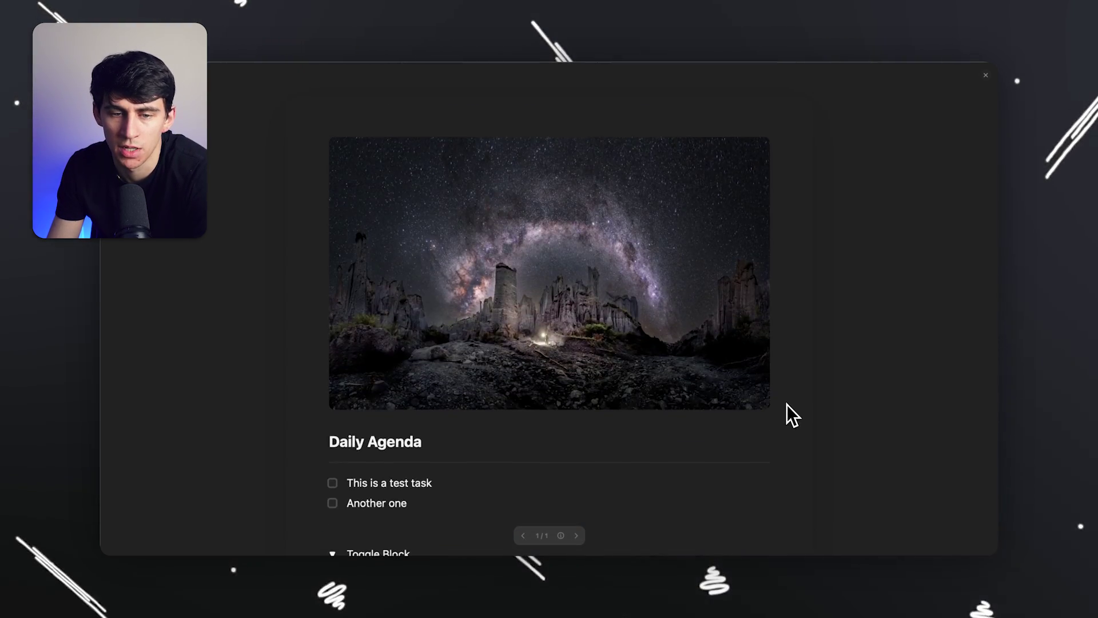
{"action": "scroll", "coordinate": [779, 412], "scroll_direction": "down", "scroll_amount": 6}
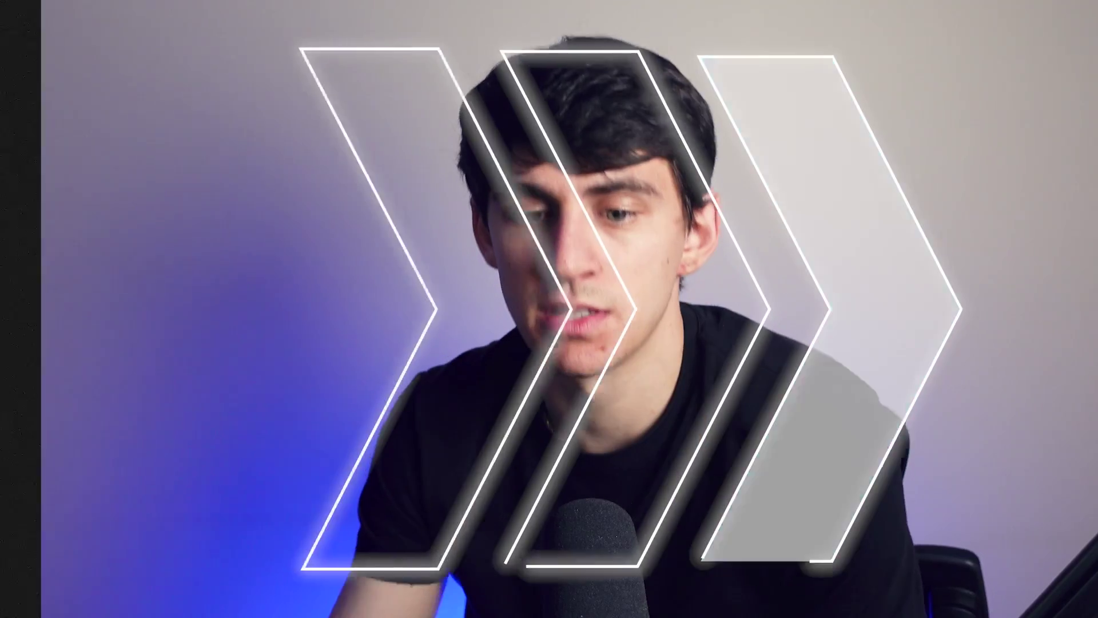